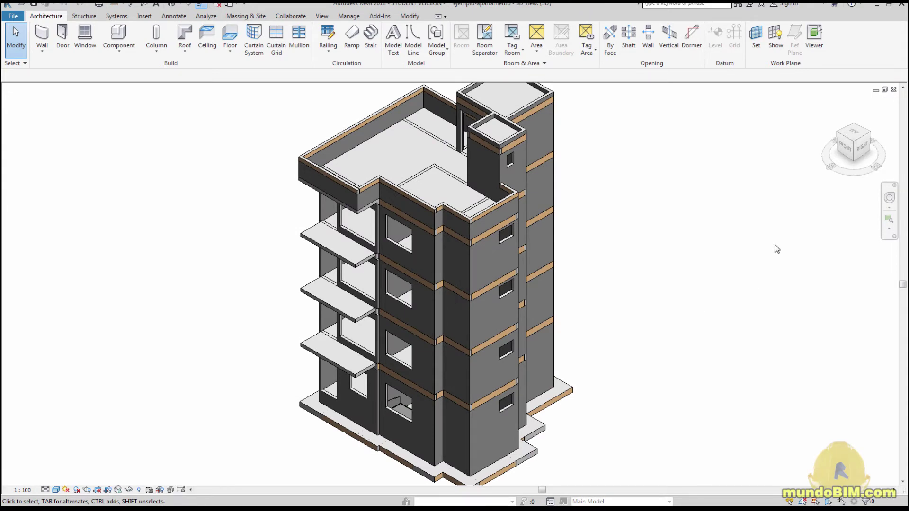
Examine the apartment building's 3D model from the front, right and back sides.
middle_click_drag(361, 380, 407, 360)
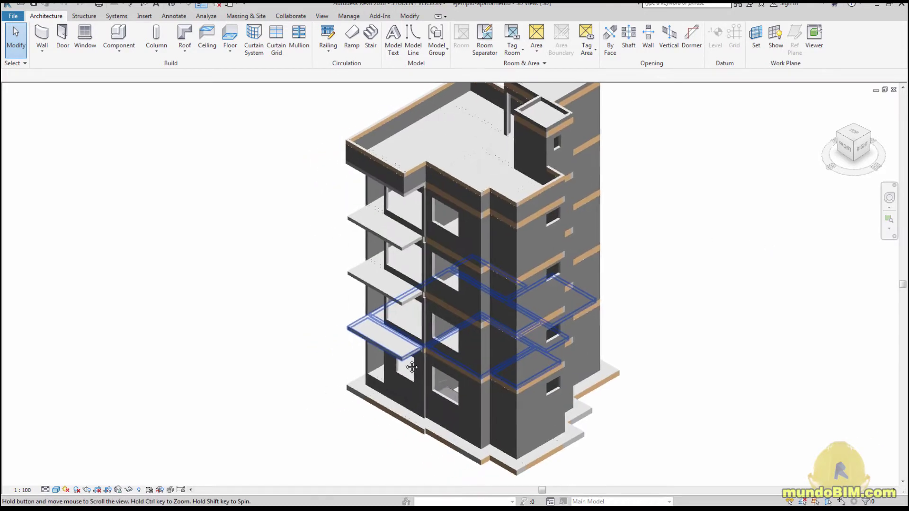
scroll(408, 359, "down", 2)
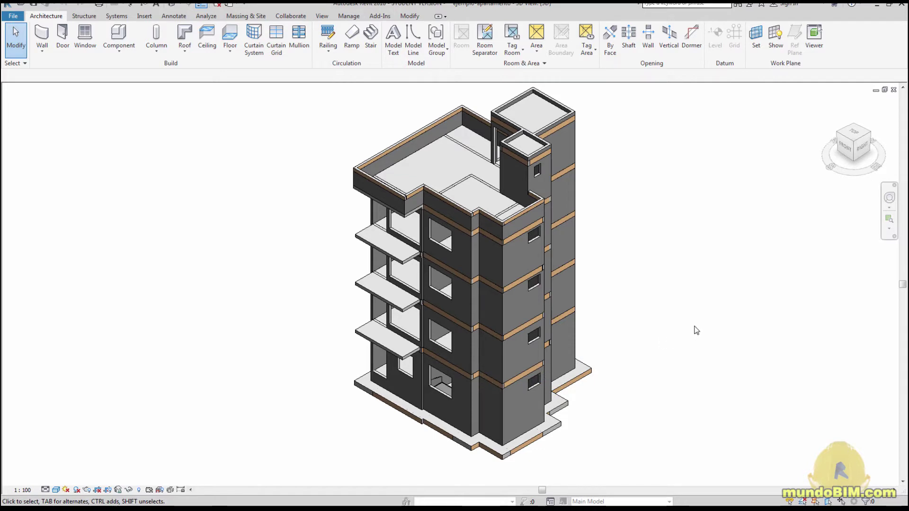
left_click(862, 150)
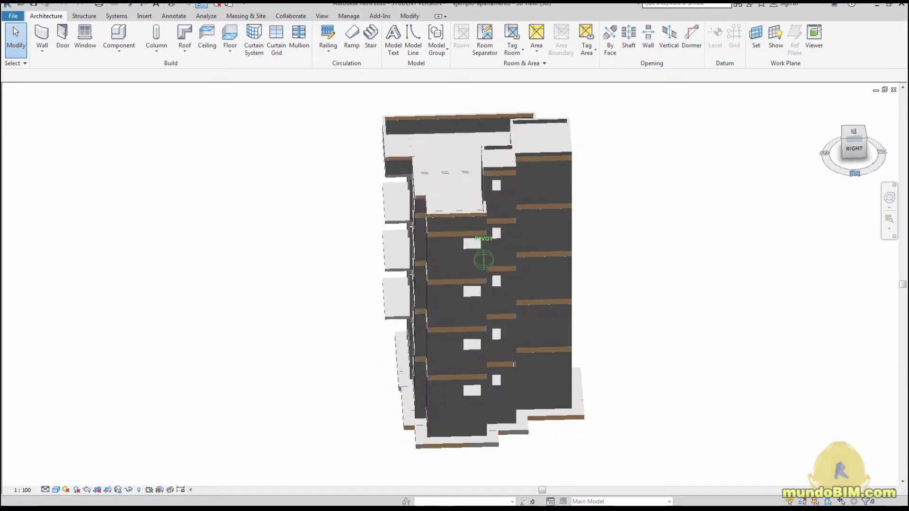
left_click_drag(854, 174, 840, 171)
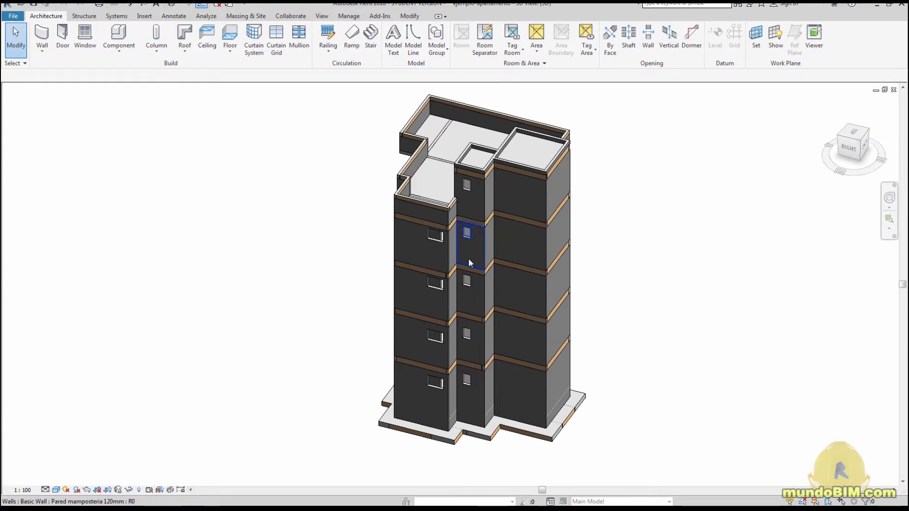
middle_click_drag(467, 258, 476, 248, "shift")
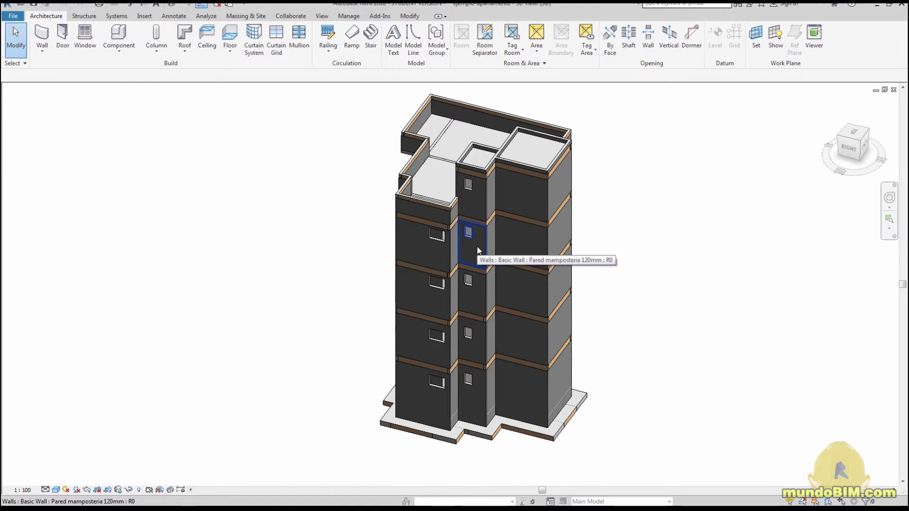
middle_click_drag(477, 251, 620, 355, "shift")
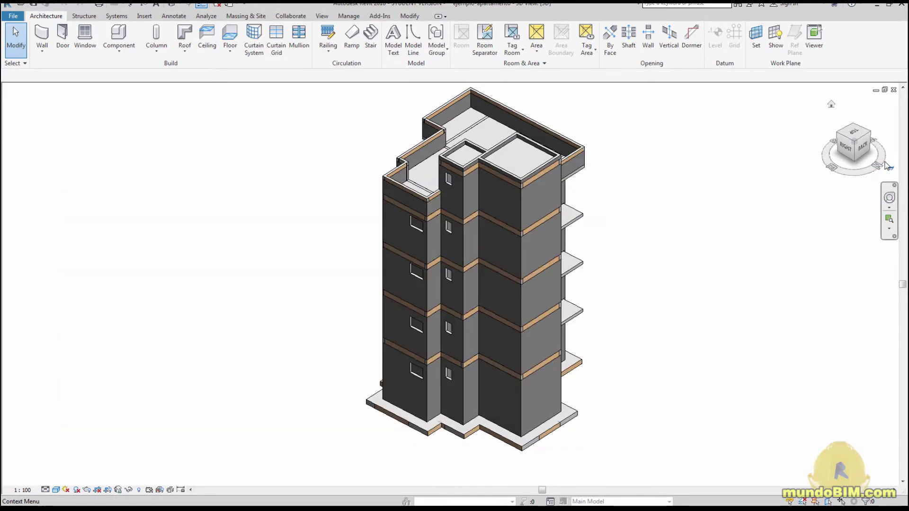
left_click_drag(879, 165, 828, 171)
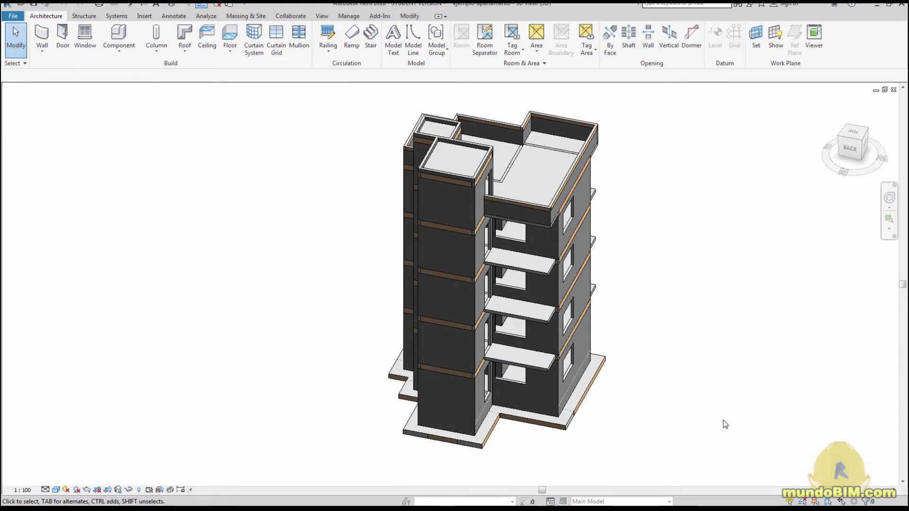
middle_click_drag(720, 421, 696, 391)
scroll(689, 388, "down", 2)
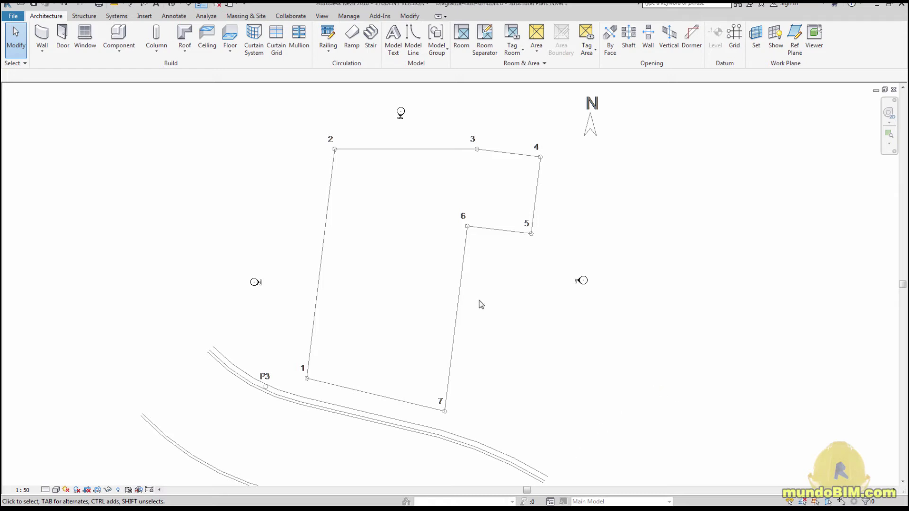
Inspect the site plan with its numbered boundary points, curved road lines and north arrow.
scroll(482, 303, "down", 2)
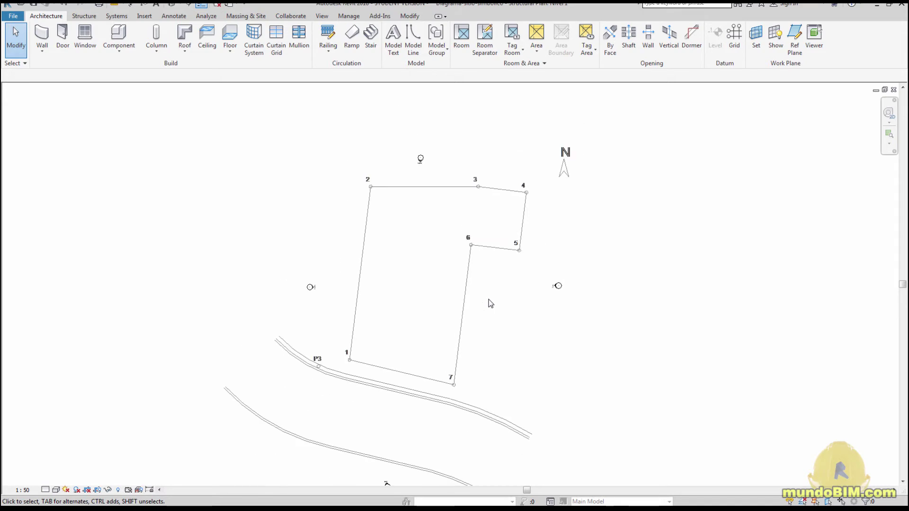
scroll(489, 297, "up", 1)
middle_click_drag(425, 274, 432, 276)
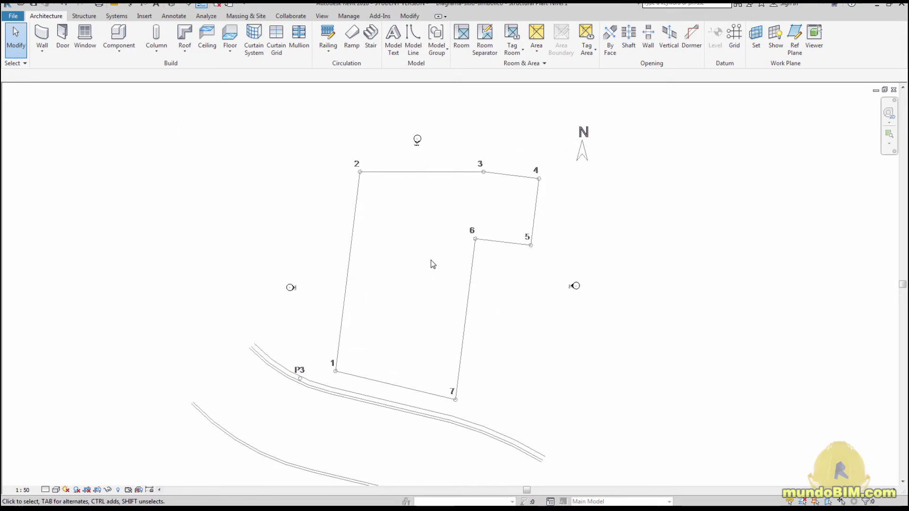
scroll(431, 262, "up", 1)
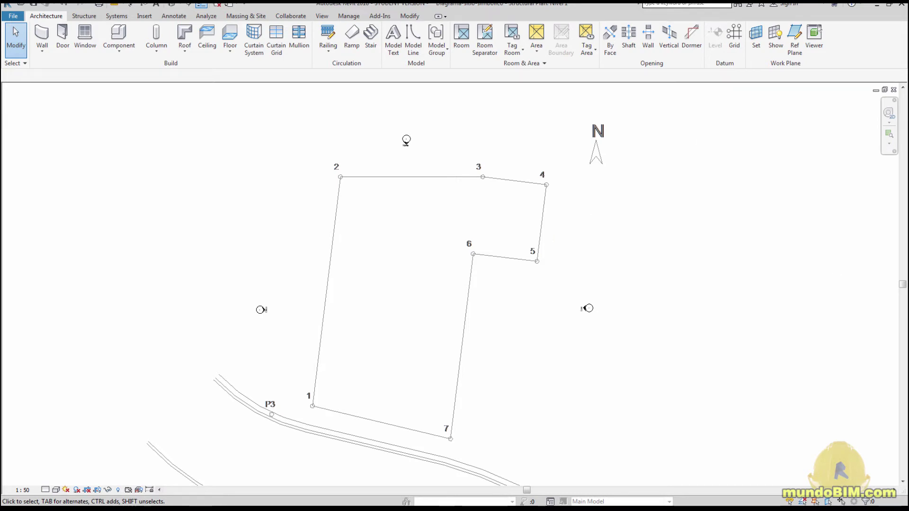
middle_click_drag(591, 374, 513, 349)
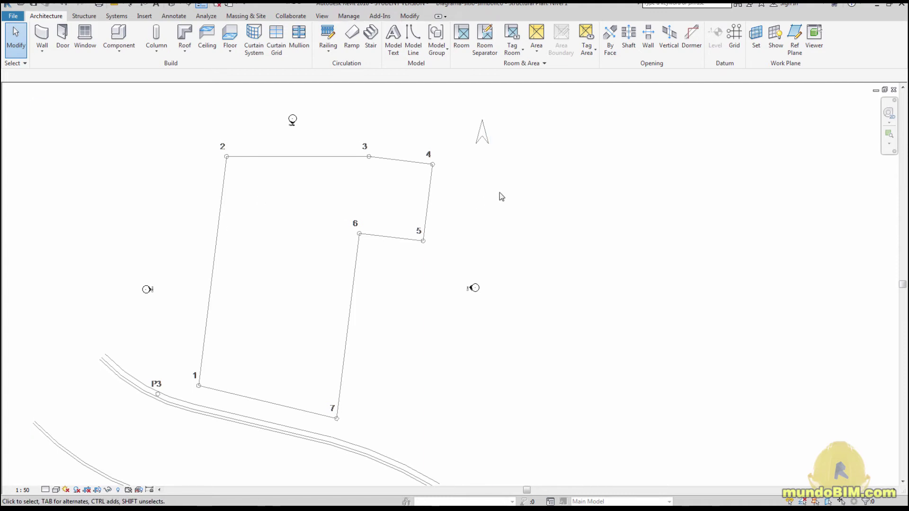
middle_click_drag(567, 191, 605, 194)
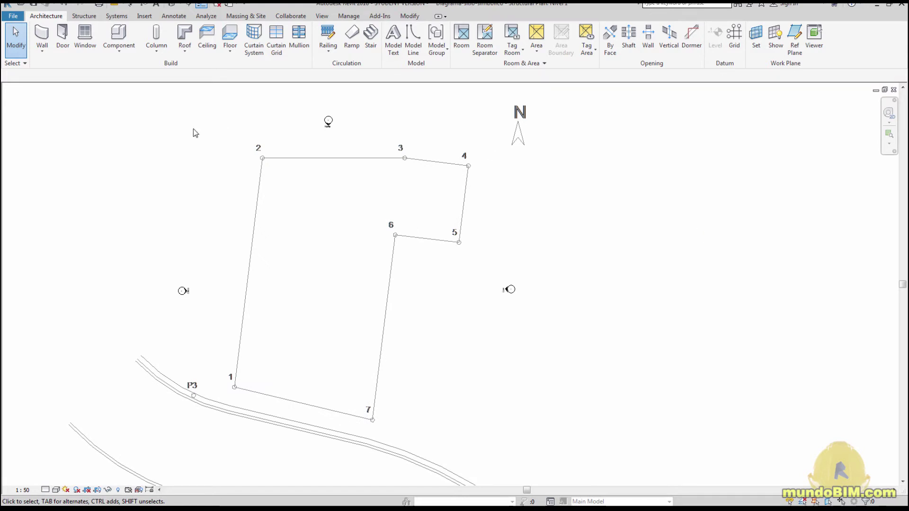
Create a new family from the Metric Generic Model template.
left_click(16, 17)
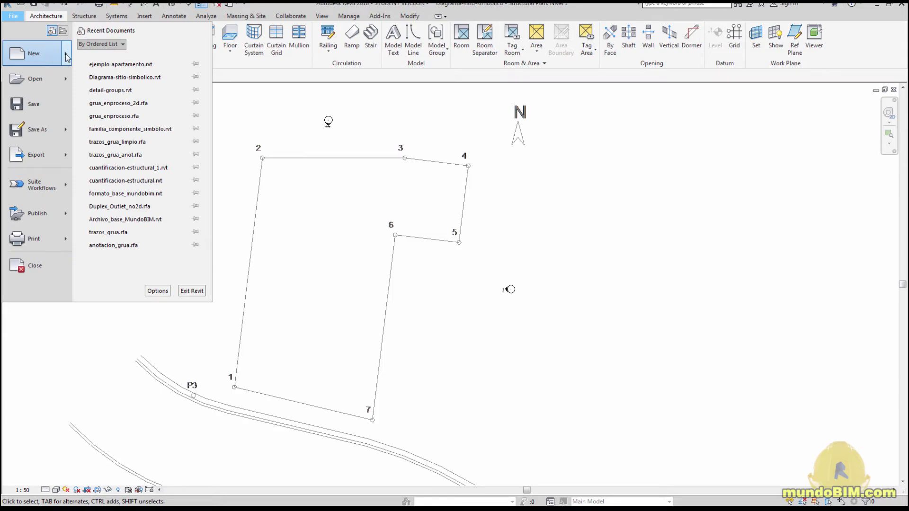
mouse_move(66, 58)
left_click(142, 86)
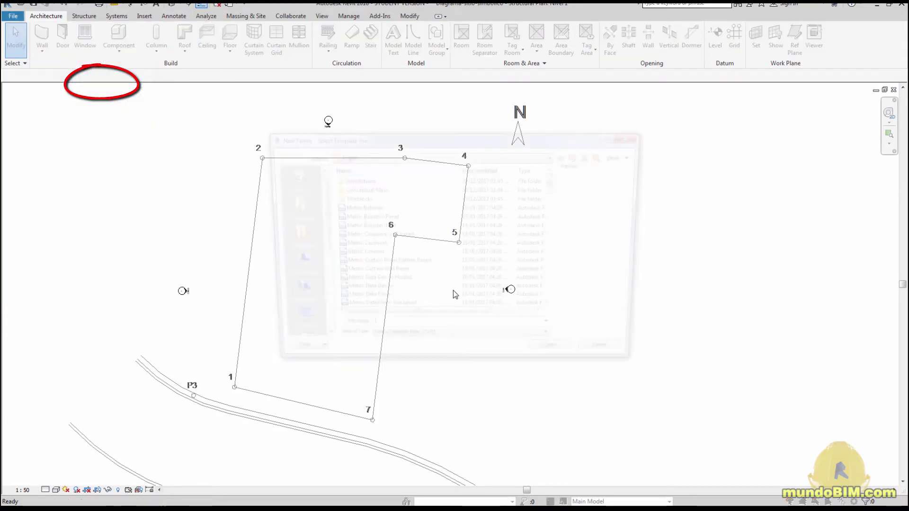
left_click_drag(556, 186, 556, 237)
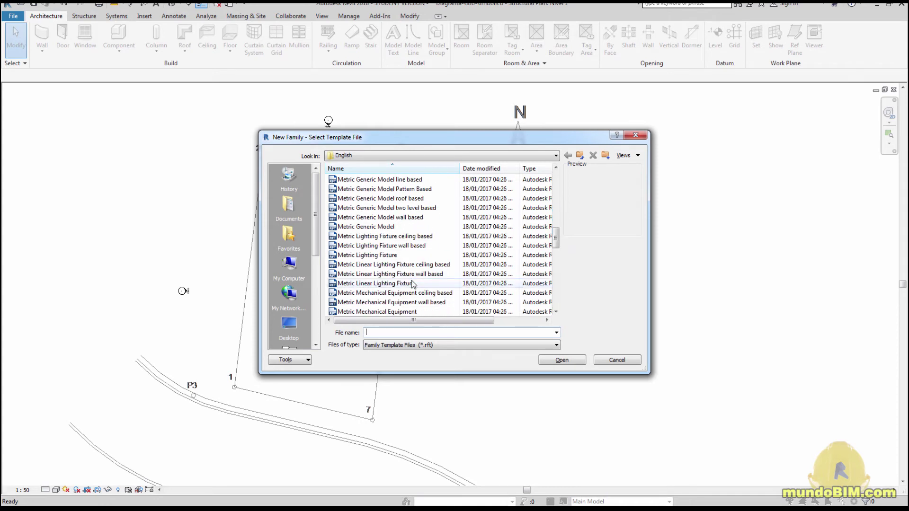
double_click(385, 227)
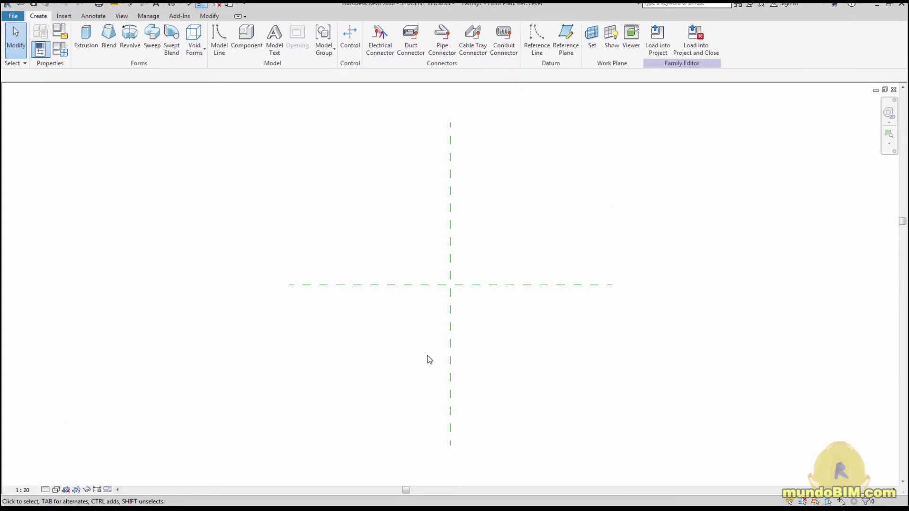
Start an extrusion and sketch a rectangle about 280 mm high around the intersection of the two reference planes.
left_click(85, 34)
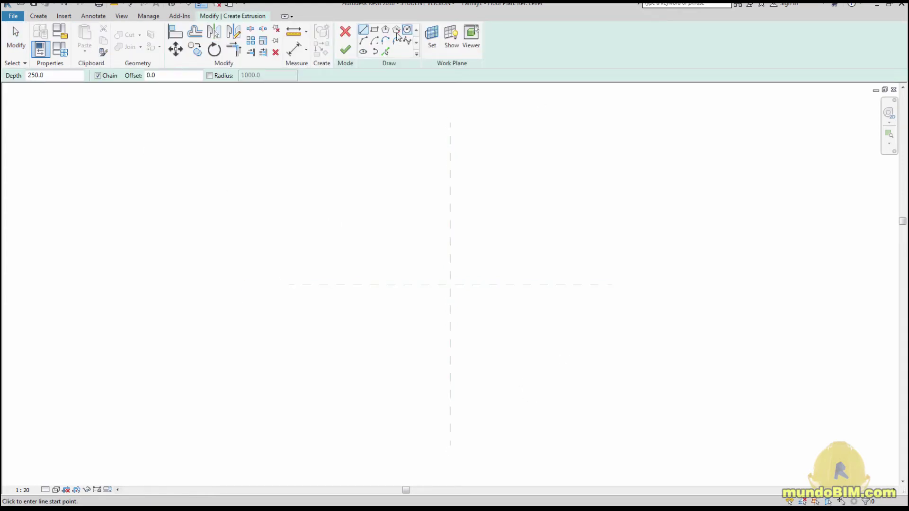
left_click(374, 29)
left_click(431, 273)
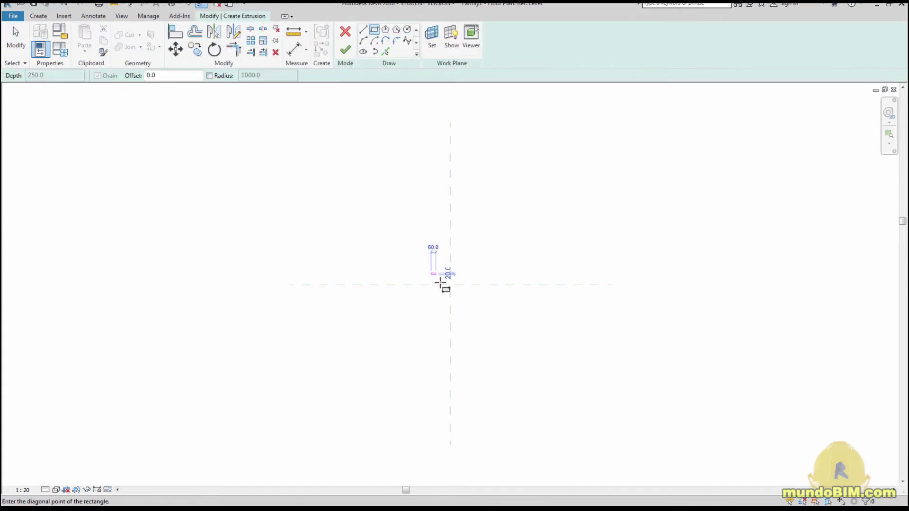
left_click(472, 294)
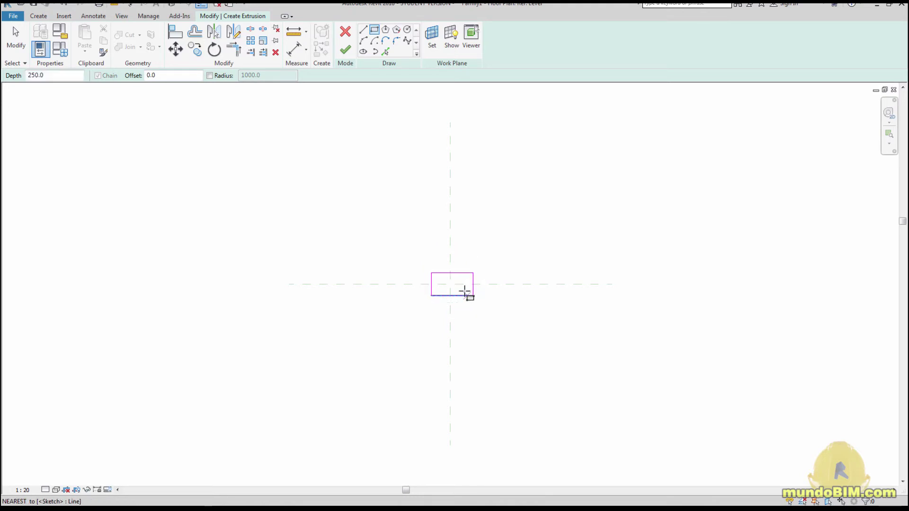
key("Escape")
Set the height and width of the extrusion's rectangular sketch to 600 mm each.
scroll(455, 276, "up", 2)
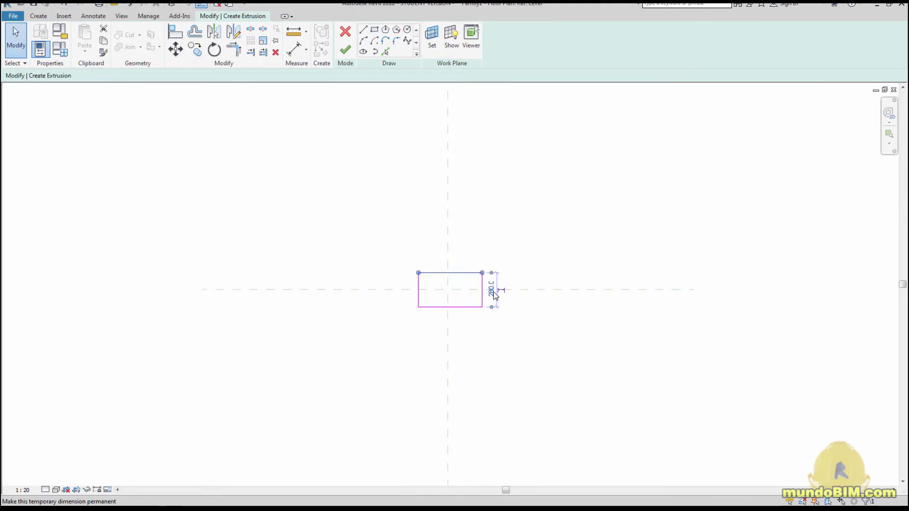
left_click(490, 290)
type("600")
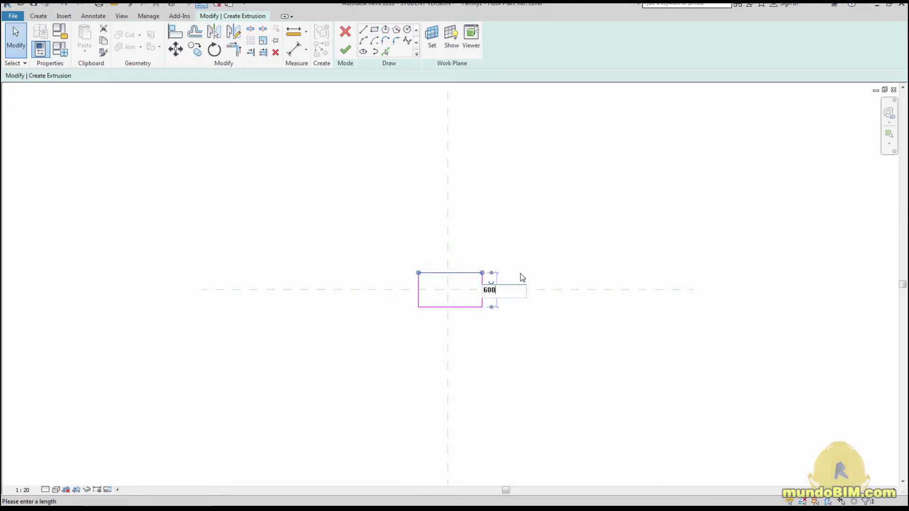
key("Return")
left_click(552, 270)
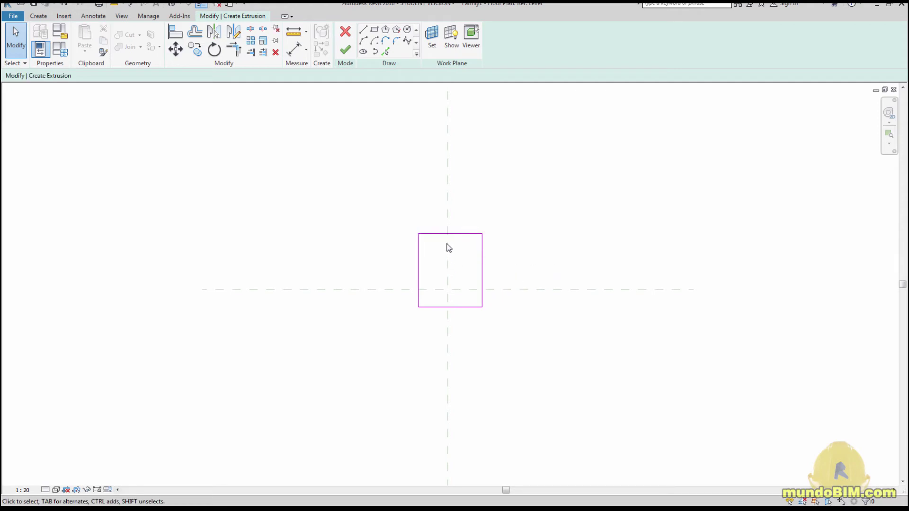
left_click(418, 255)
left_click(449, 212)
type("600")
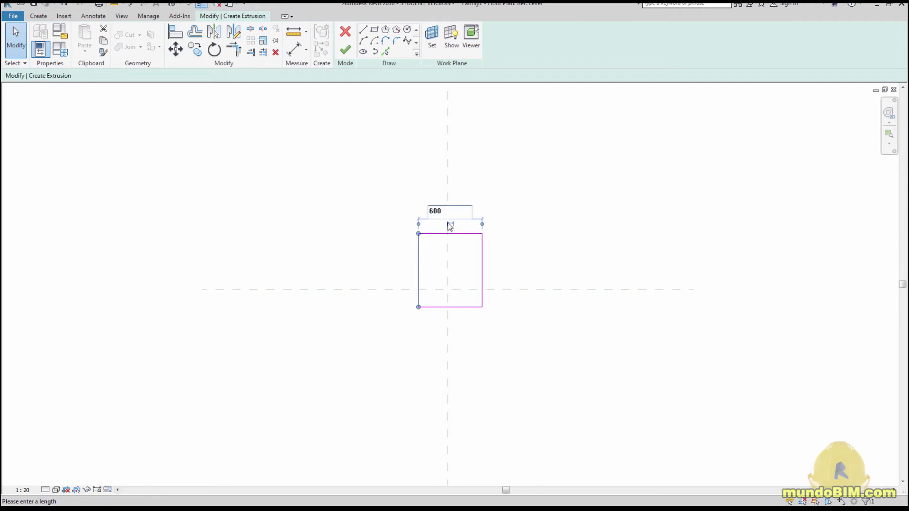
key("Return")
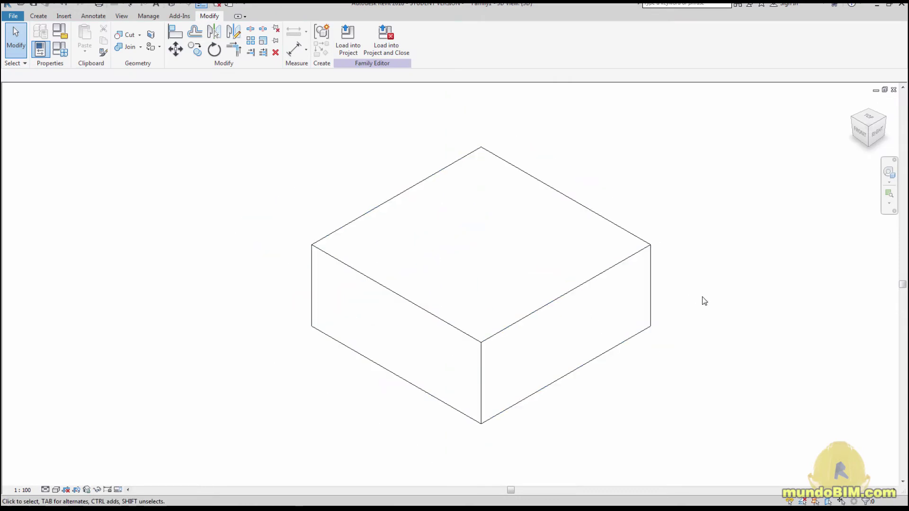
Place the model text "GRU" on the top face of the extruded block.
middle_click_drag(702, 300, 693, 291)
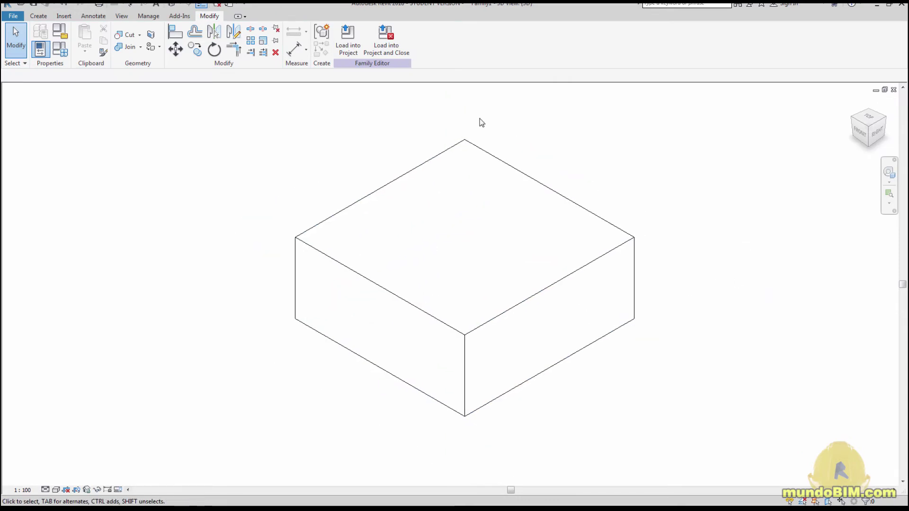
left_click(39, 17)
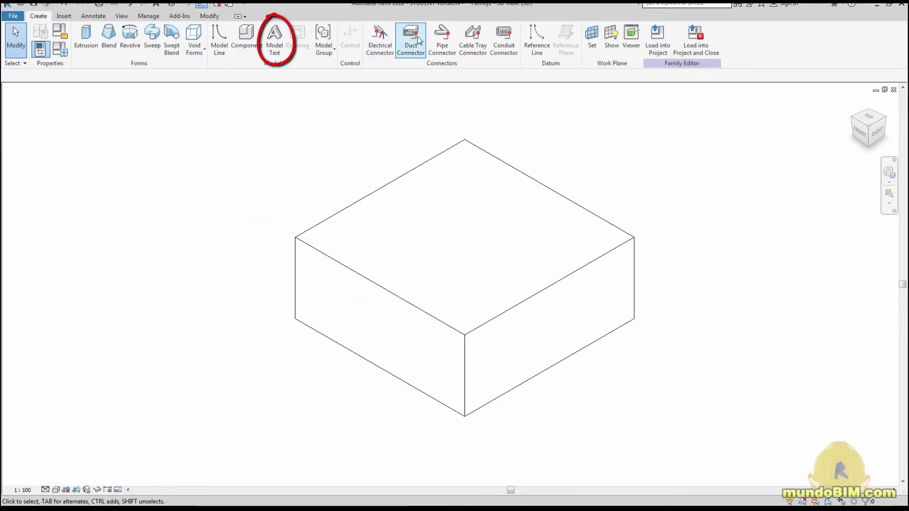
left_click(276, 43)
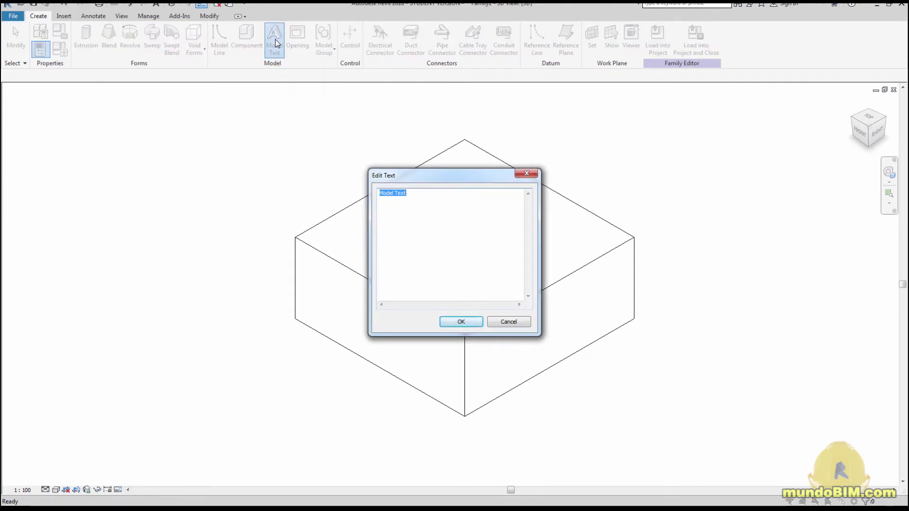
type("GRU")
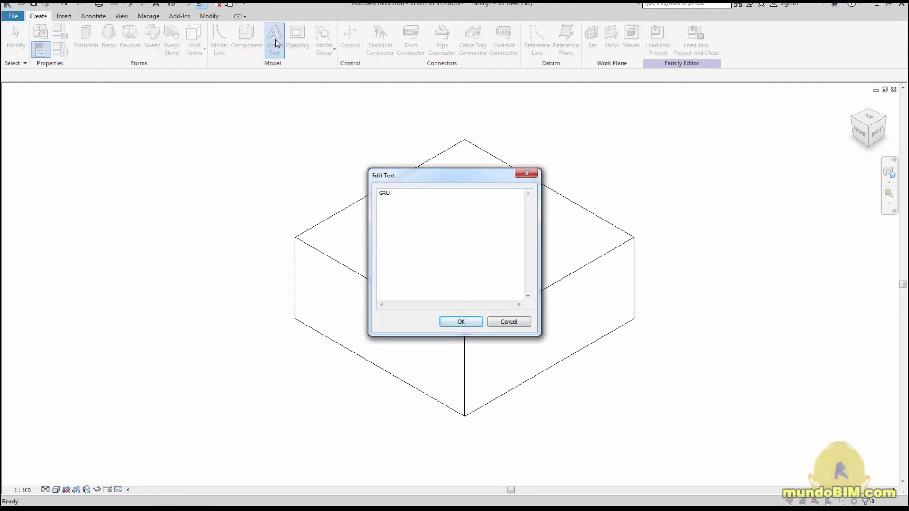
left_click(463, 322)
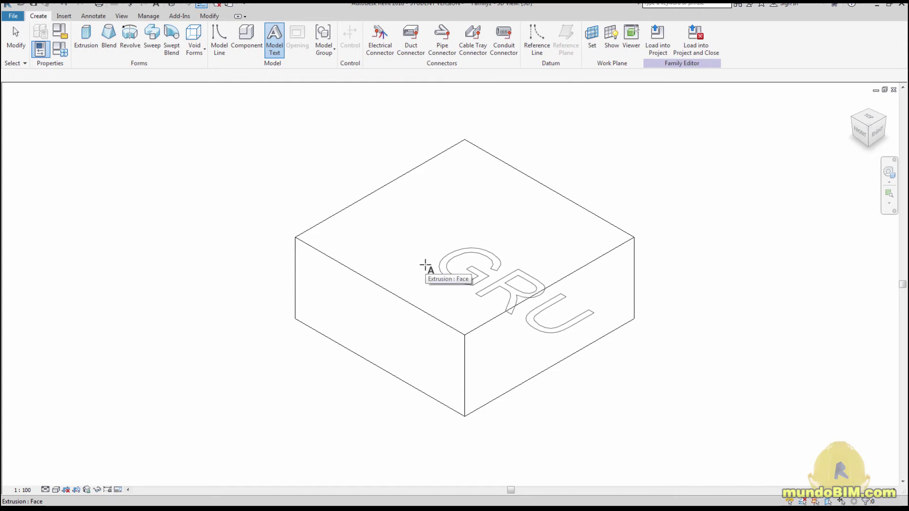
left_click(425, 266)
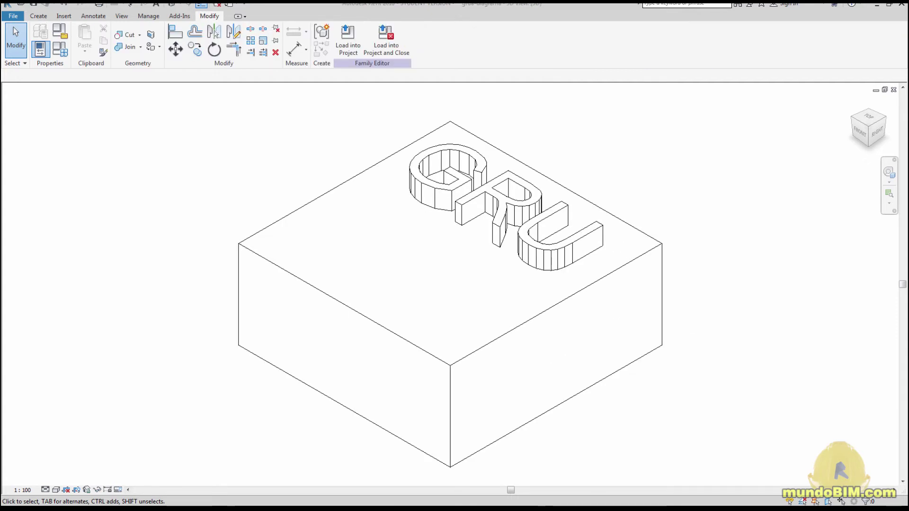
In the plan view, draw a symbolic-line rectangle about 1680 by 1460 mm around the GRU block.
key("ctrl+Tab")
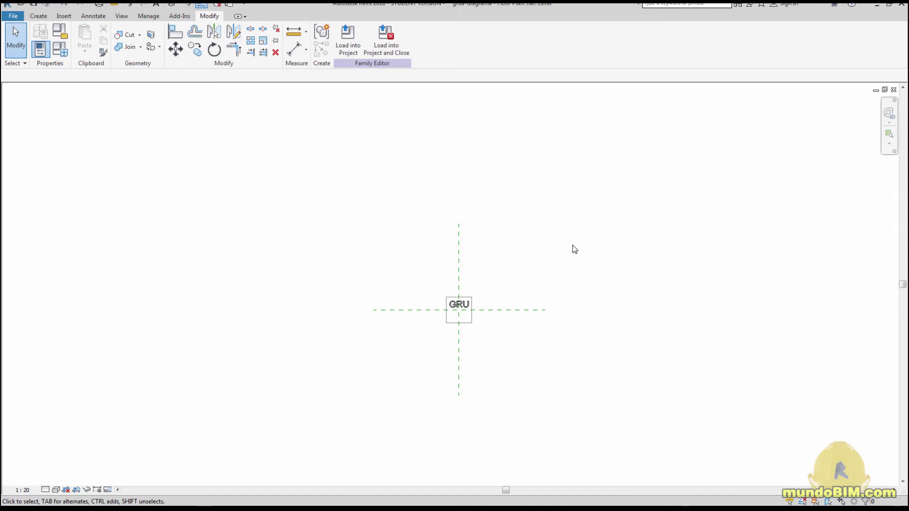
middle_click_drag(549, 246, 577, 229)
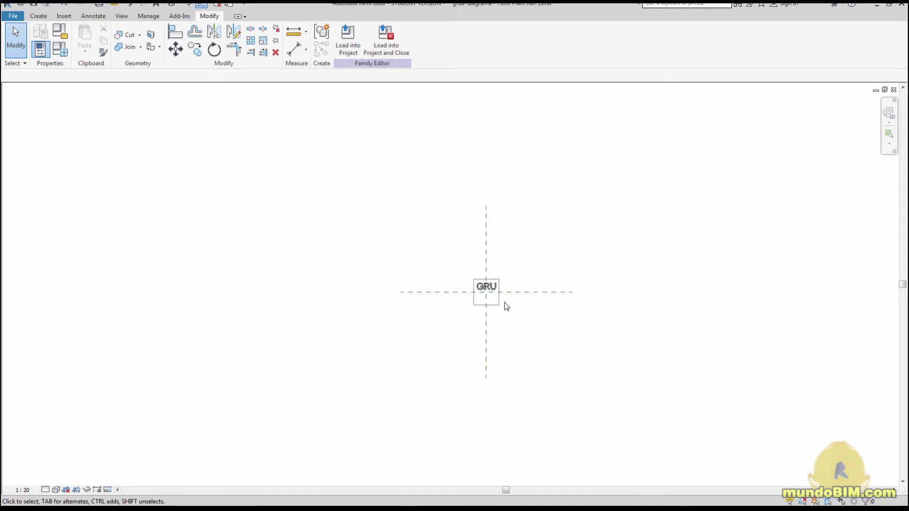
scroll(508, 298, "up", 3)
scroll(526, 289, "up", 3)
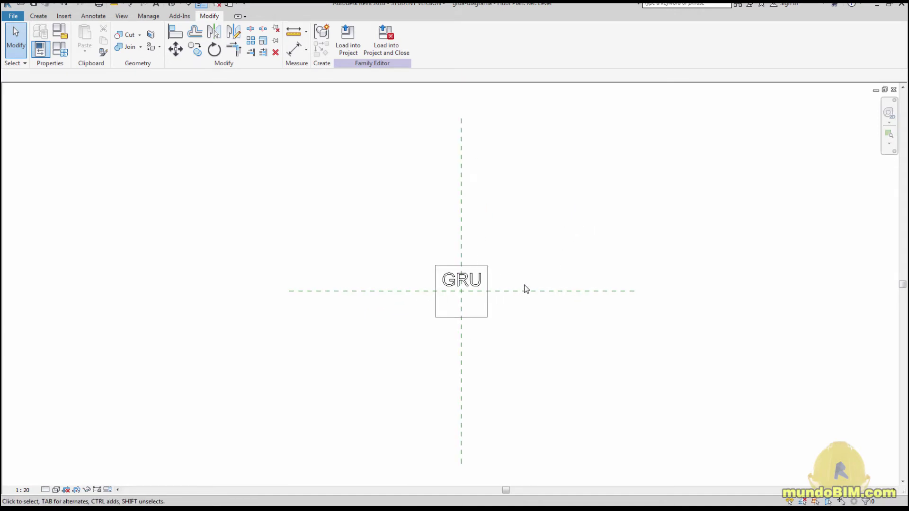
middle_click_drag(525, 289, 531, 255)
scroll(511, 243, "up", 1)
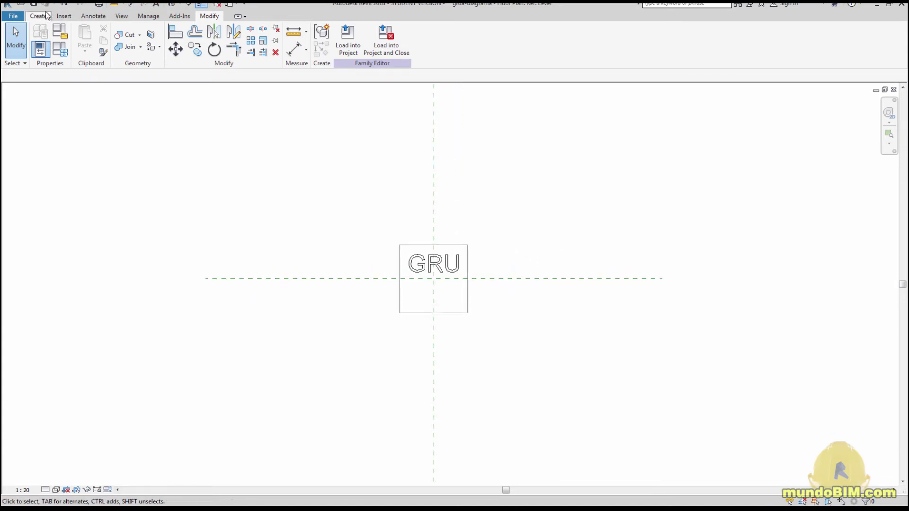
left_click(93, 15)
left_click(156, 43)
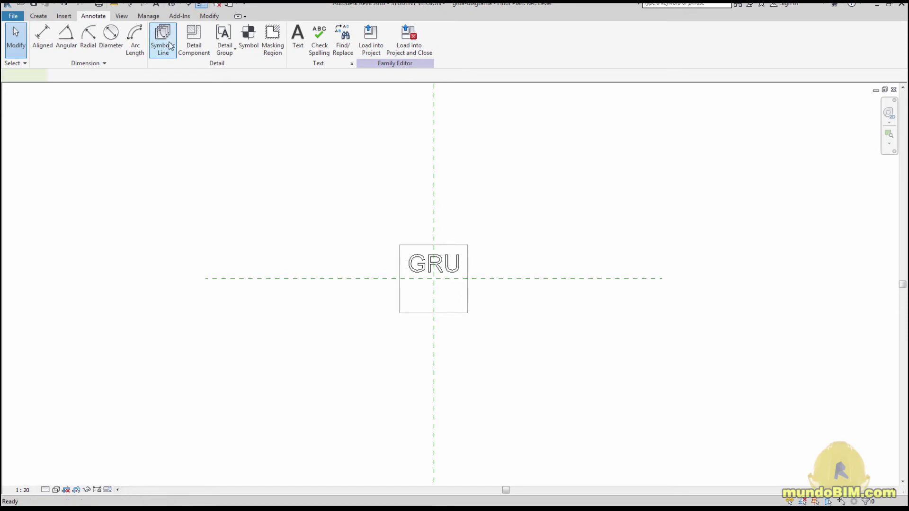
left_click(354, 30)
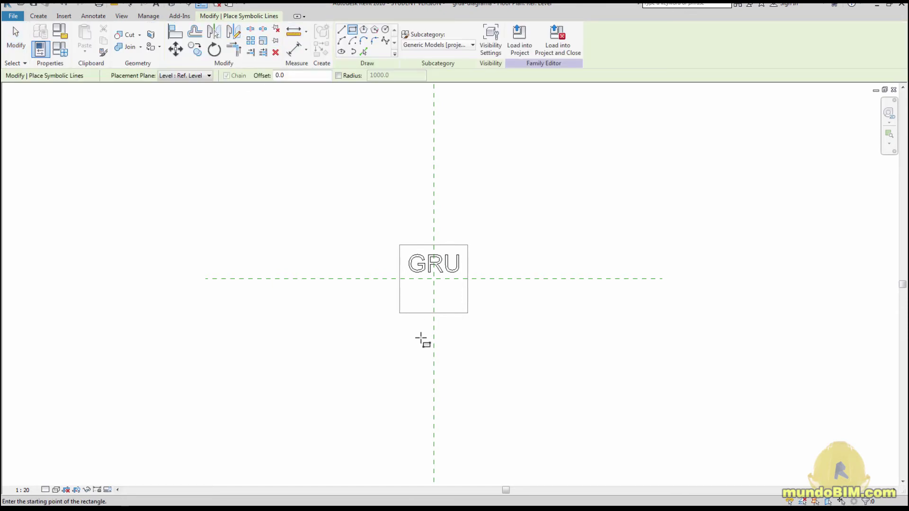
left_click(333, 199)
left_click(525, 365)
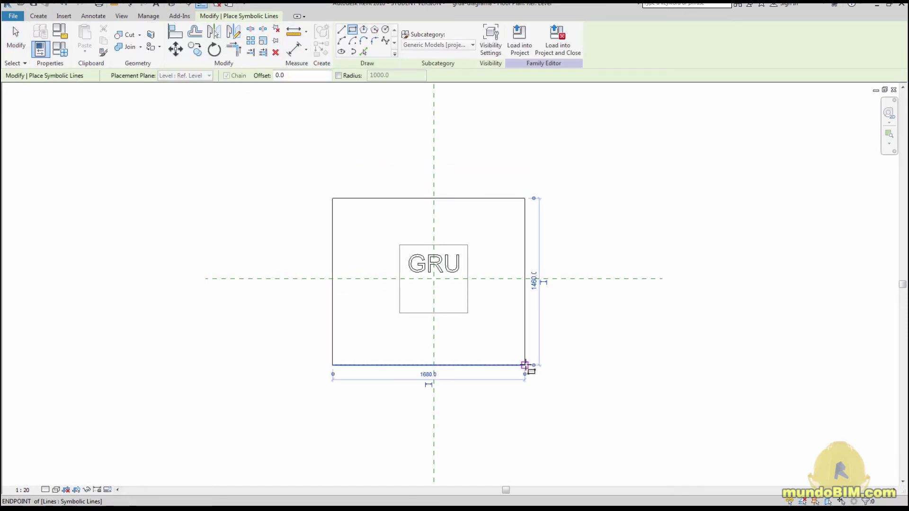
key("Escape")
key("Escape")
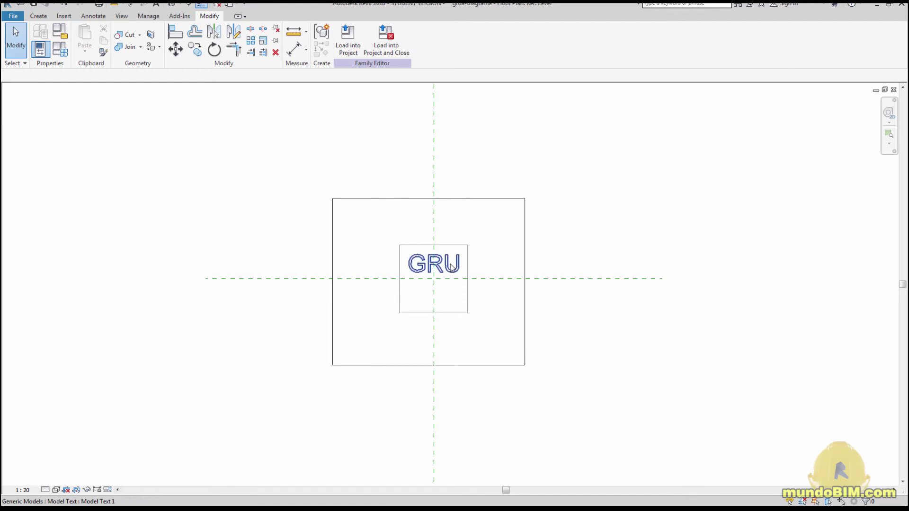
Draw a small model-line rectangle overlapping the upper-left corner of the large symbolic rectangle.
left_click(38, 15)
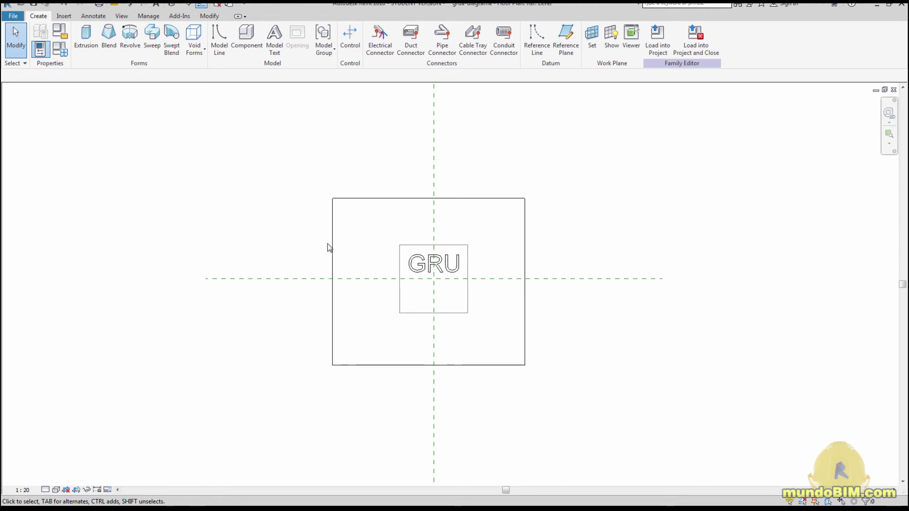
left_click(219, 38)
left_click(352, 29)
left_click(315, 226)
left_click(366, 163)
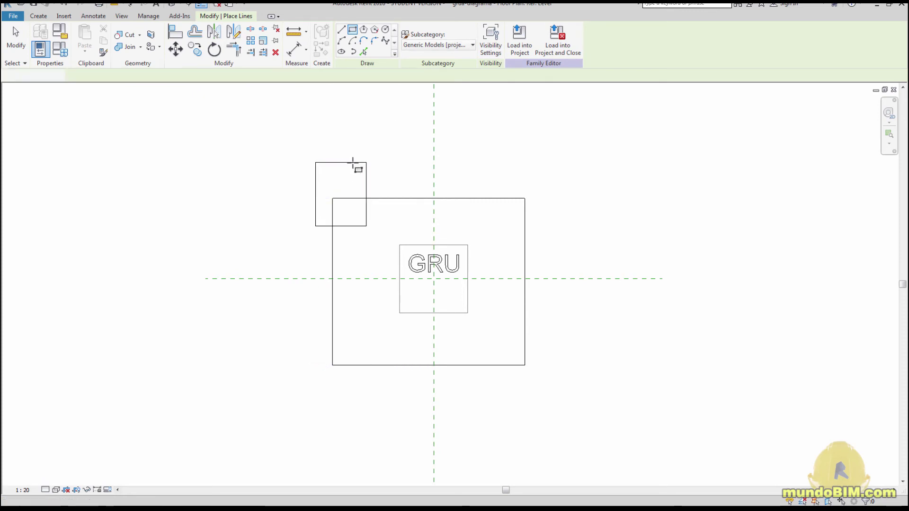
key("Escape")
key("Escape")
Copy the small corner rectangle to the other three corners of the large rectangle.
key("Tab")
left_click(366, 177)
left_click_drag(367, 177, 554, 173, "ctrl")
left_click_drag(554, 179, 554, 353, "ctrl")
left_click_drag(555, 362, 350, 362, "ctrl")
key("Escape")
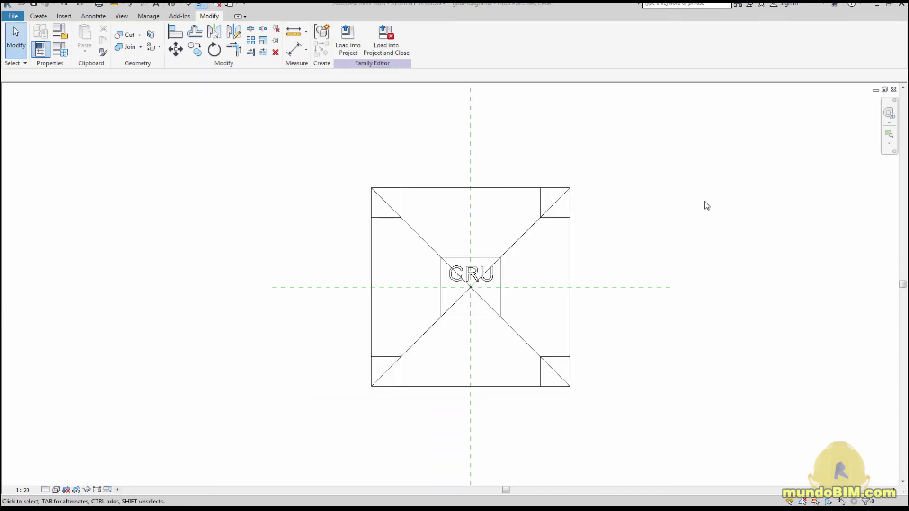
Draw a symbolic-line circle with a radius of about 3120 mm centred on the intersection of the reference planes.
scroll(706, 206, "down", 3)
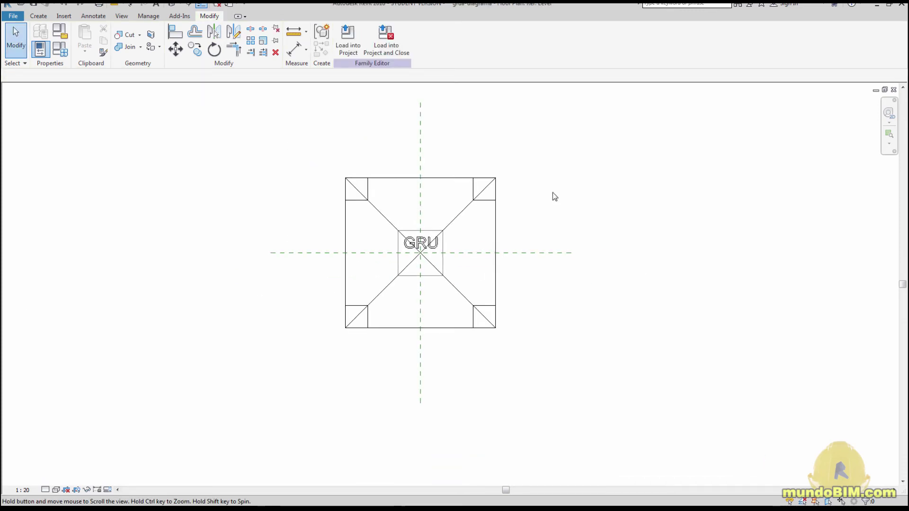
left_click(90, 17)
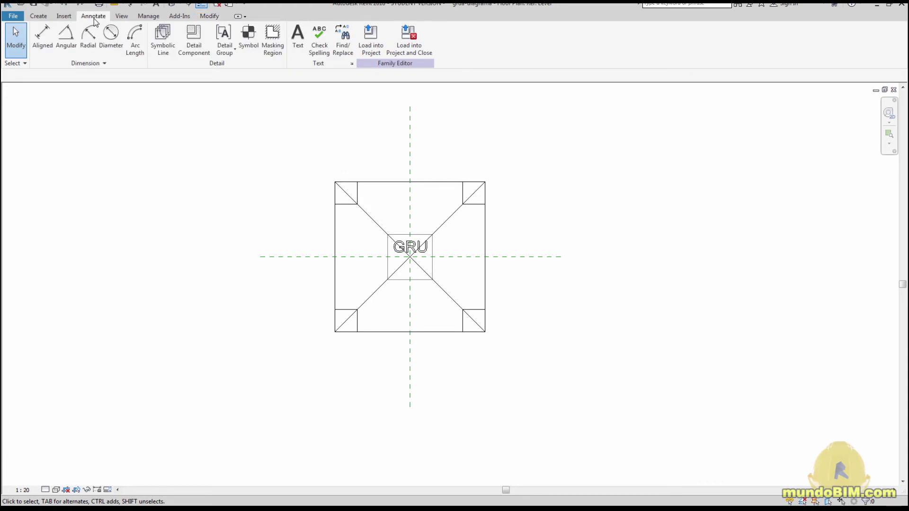
left_click(163, 35)
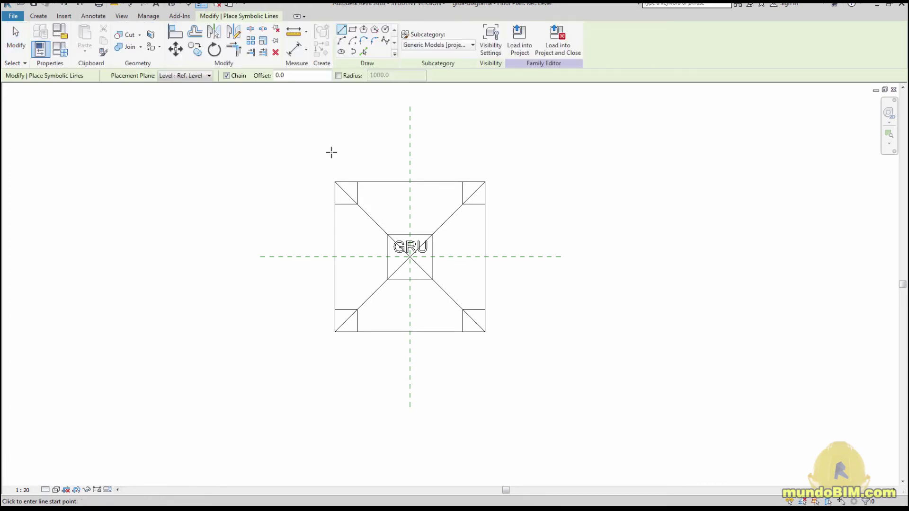
left_click(385, 30)
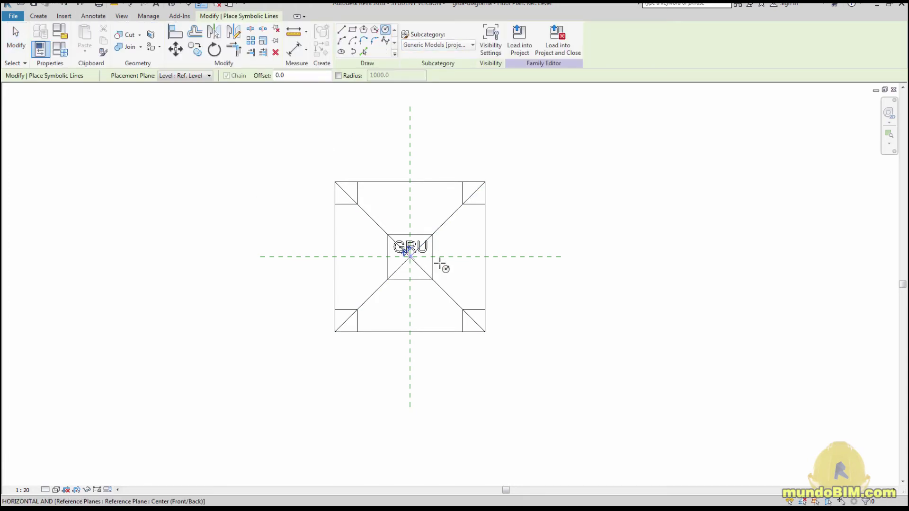
left_click(410, 256)
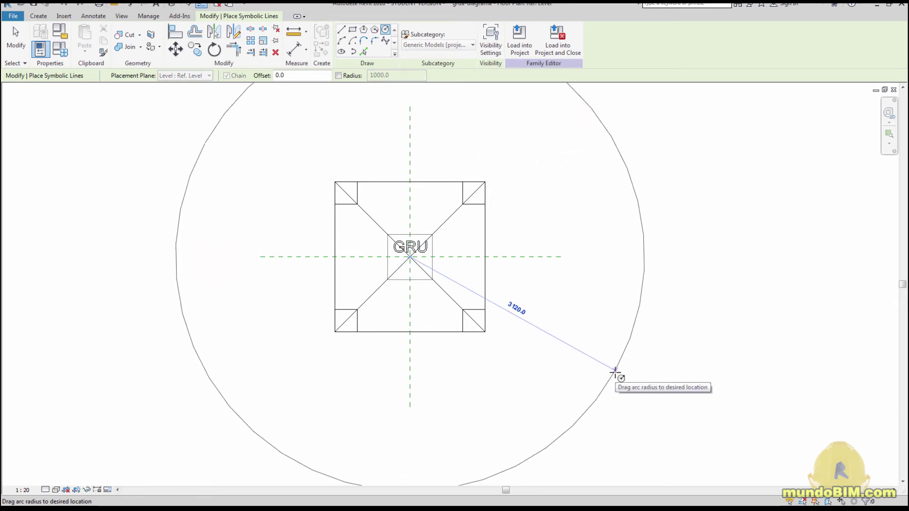
left_click(615, 371)
key("Escape")
key("Escape")
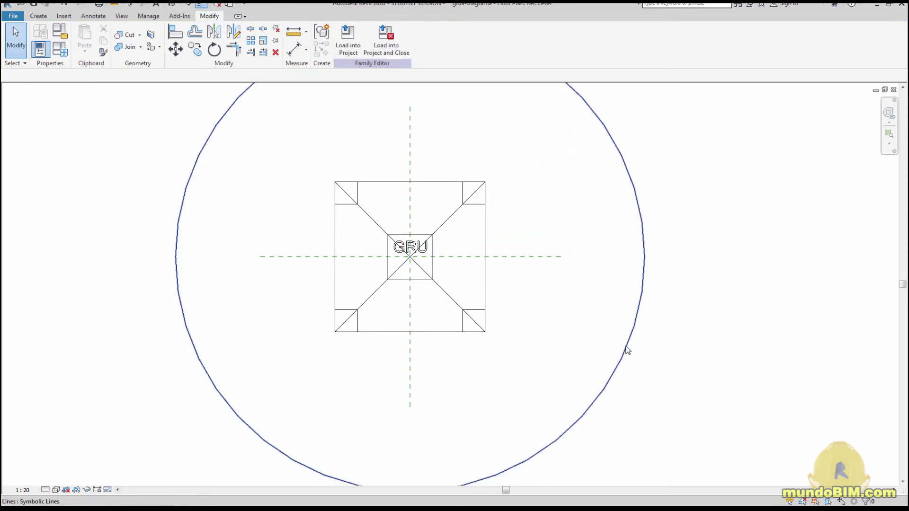
Set the radius of the symbolic circle to 5000 mm.
left_click(625, 349)
left_click(524, 225)
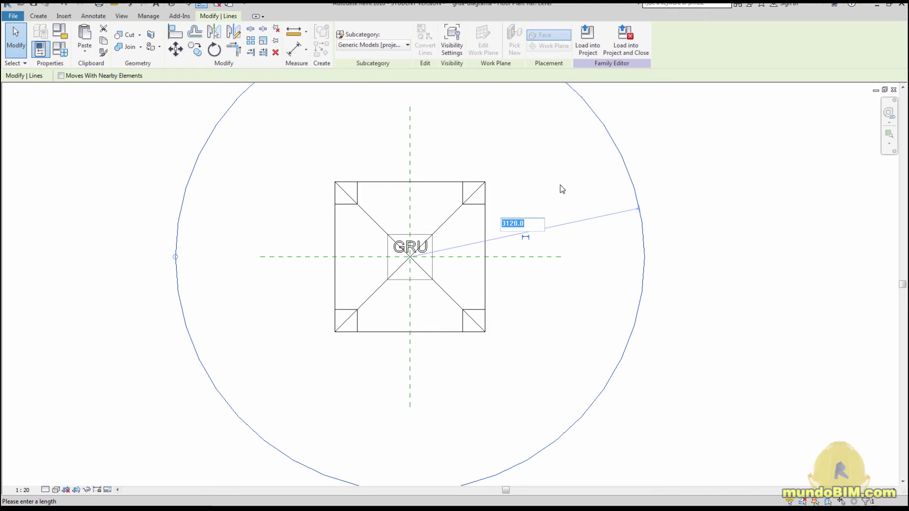
type("5000")
key("Return")
scroll(560, 186, "down", 2)
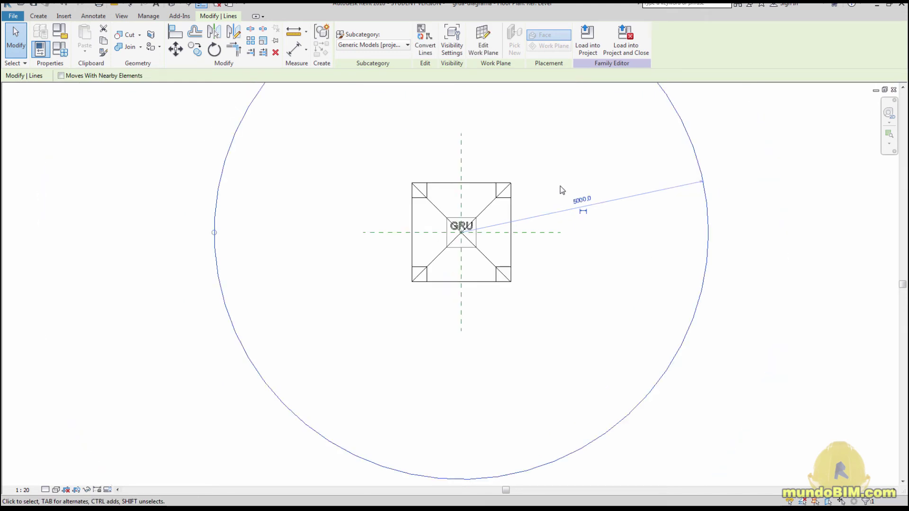
Assign the Hidden Lines [projection] subcategory to the 5000 mm radius circle.
left_click(374, 45)
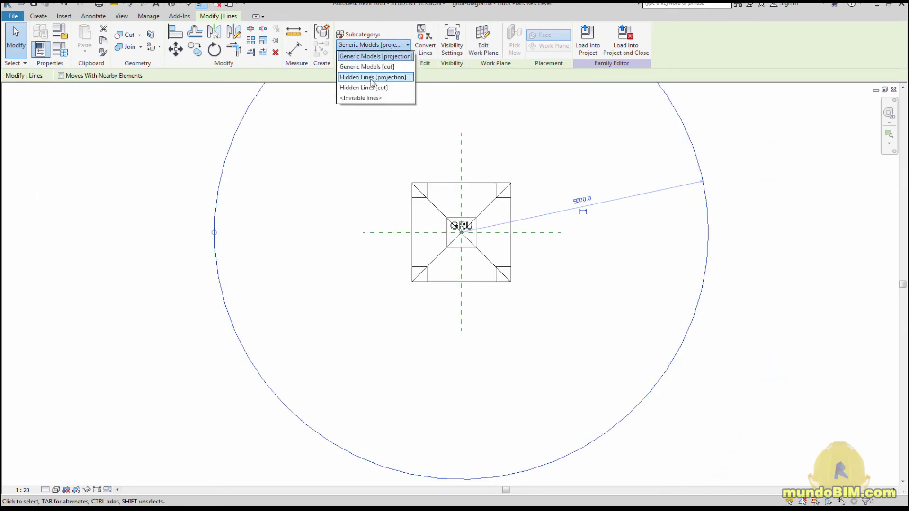
left_click(374, 78)
left_click(640, 211)
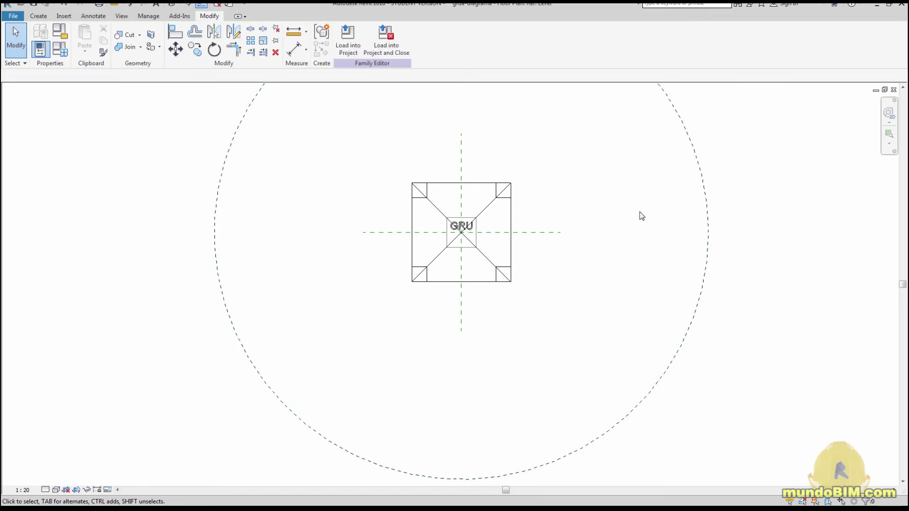
scroll(643, 213, "down", 2)
middle_click_drag(654, 217, 611, 243)
scroll(610, 243, "down", 2)
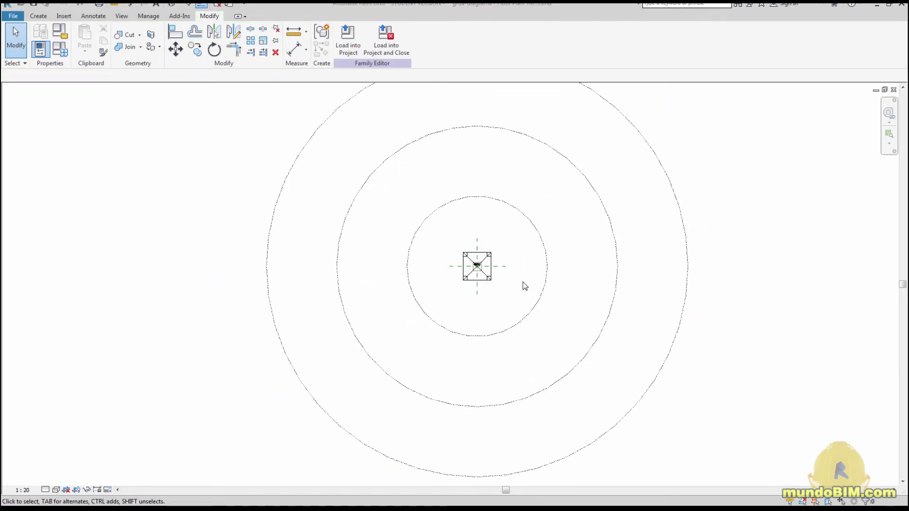
In the 3D view, turn off Plan/RCP visibility for the extruded block and the GRU model text.
left_click(171, 4)
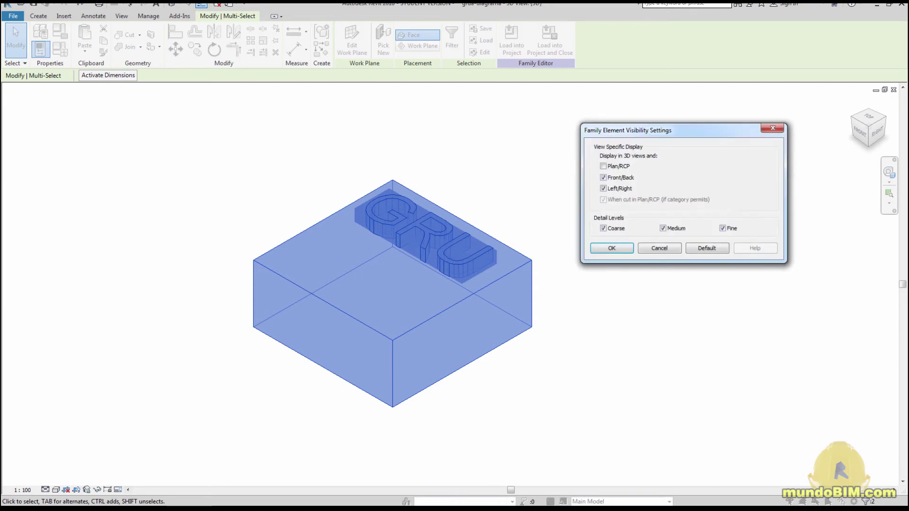
left_click(615, 248)
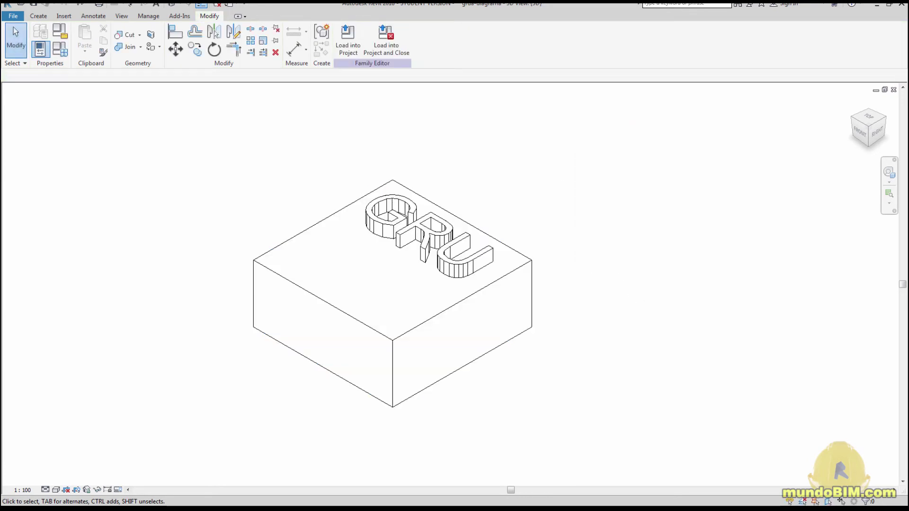
Compare the crane's symbolic lines and reach circles in the plan view with the block and text in 3D.
key("ctrl+Tab")
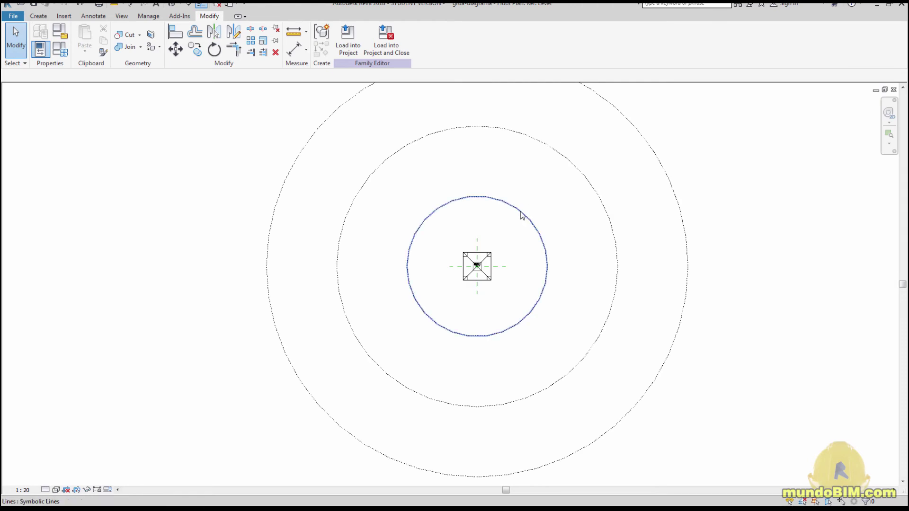
scroll(424, 247, "down", 1)
scroll(475, 268, "up", 4)
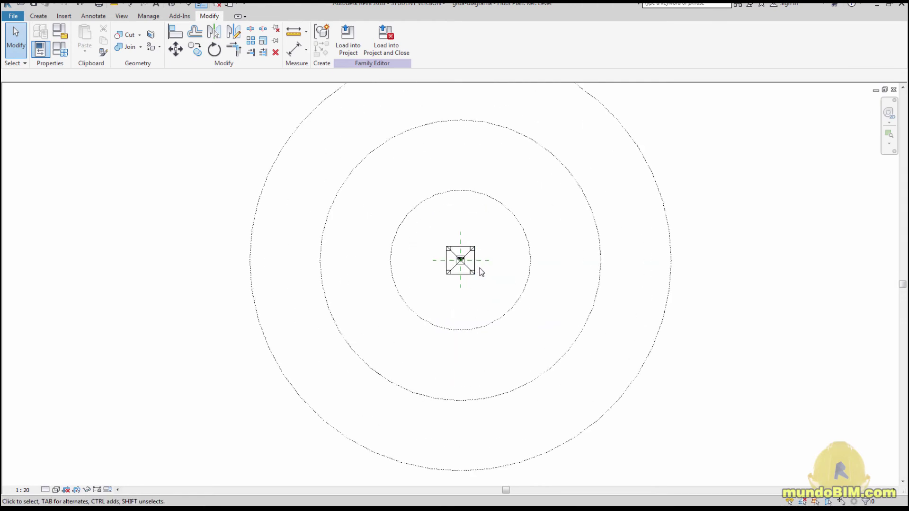
key("ctrl+Tab")
scroll(473, 250, "down", 2)
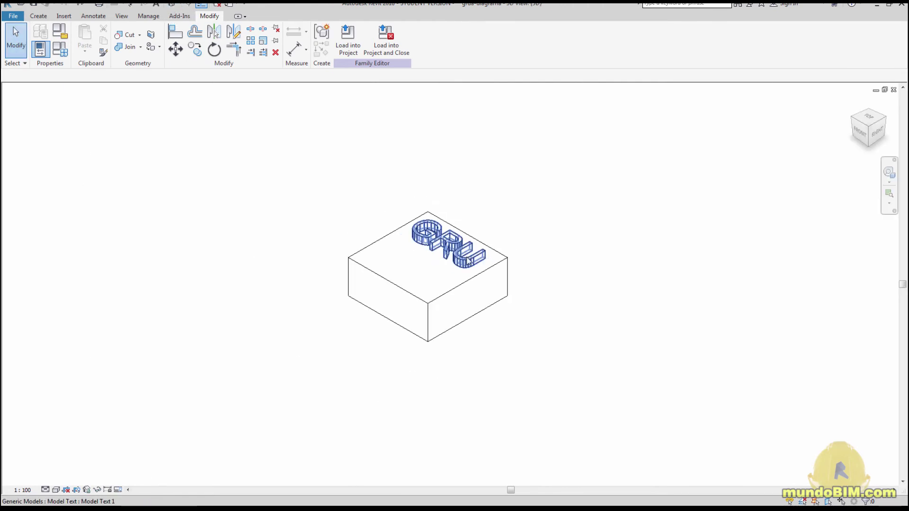
scroll(476, 243, "up", 2)
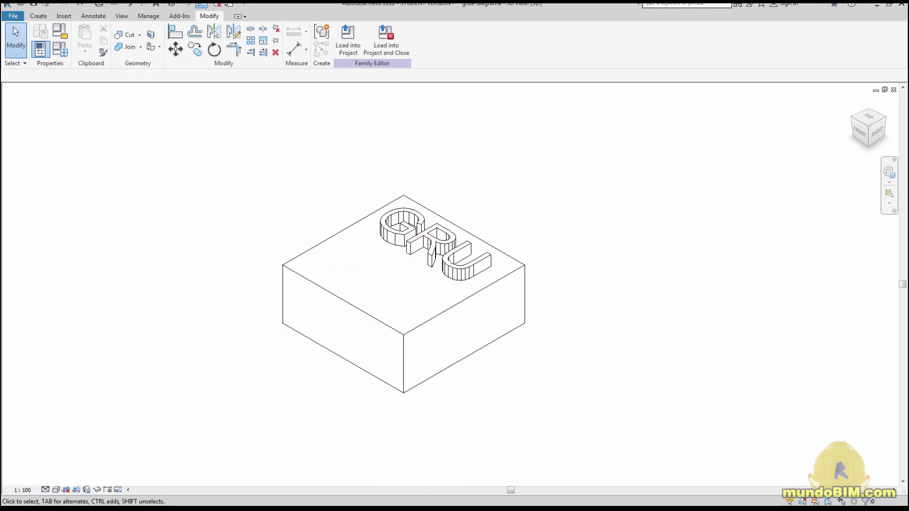
scroll(599, 192, "down", 2)
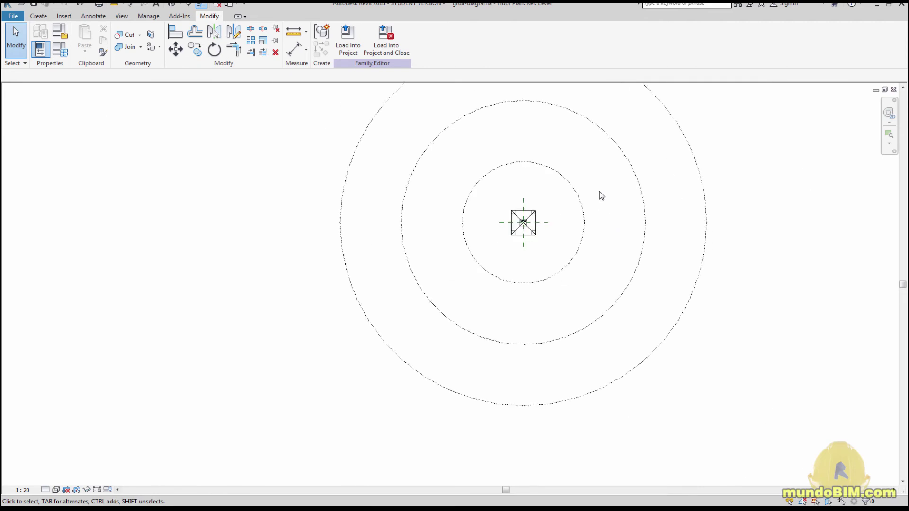
middle_click_drag(604, 195, 508, 254)
scroll(427, 279, "up", 3)
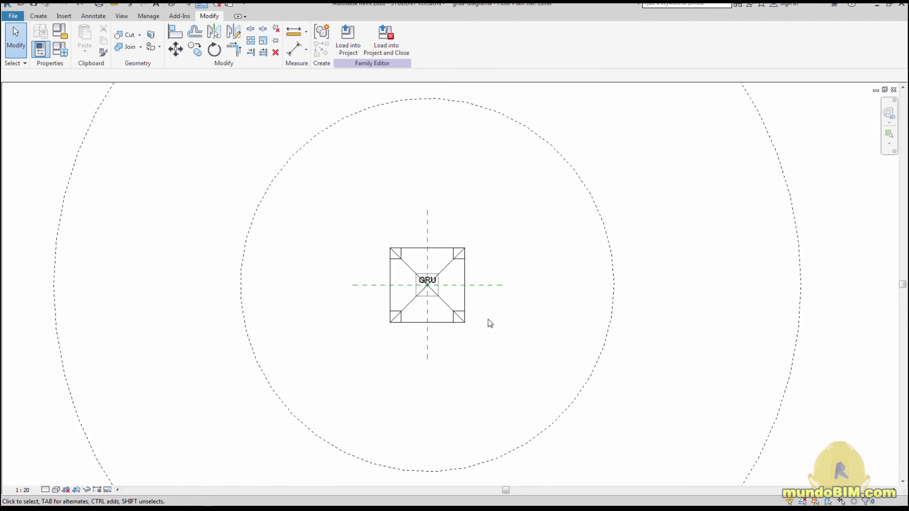
scroll(443, 302, "down", 3)
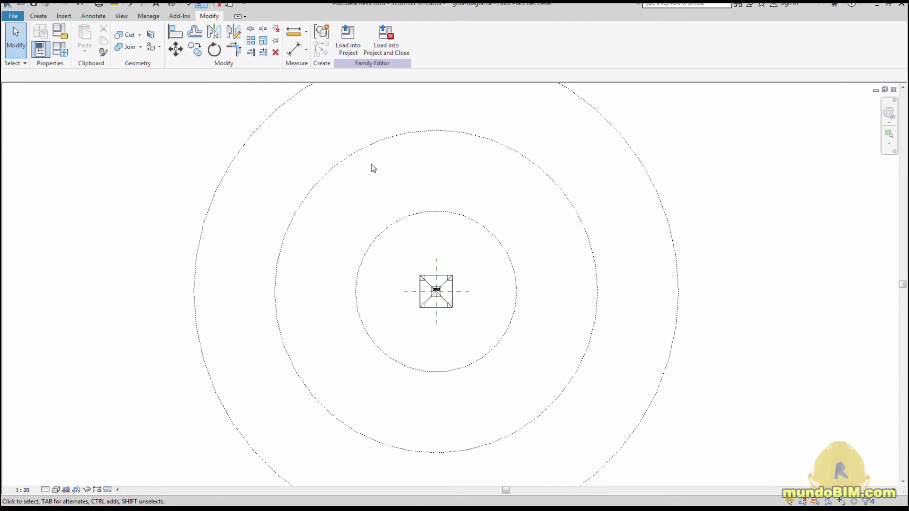
Load the crane family into the site plan project, close it and place one instance inside the plot near the boundary between points 1 and 2.
left_click(395, 49)
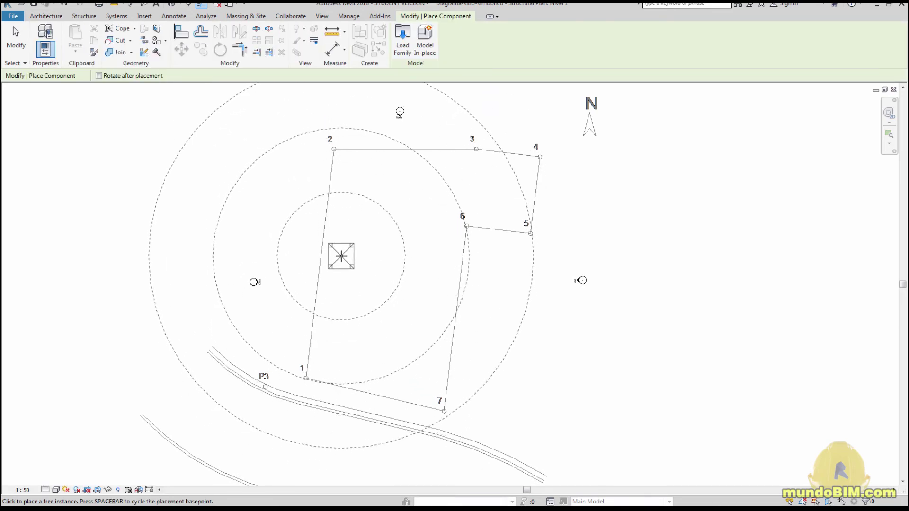
left_click(341, 256)
key("Escape")
key("Escape")
Align the left edge of the crane's base with the plot boundary between points 1 and 2.
scroll(328, 251, "up", 3)
key("a")
key("l")
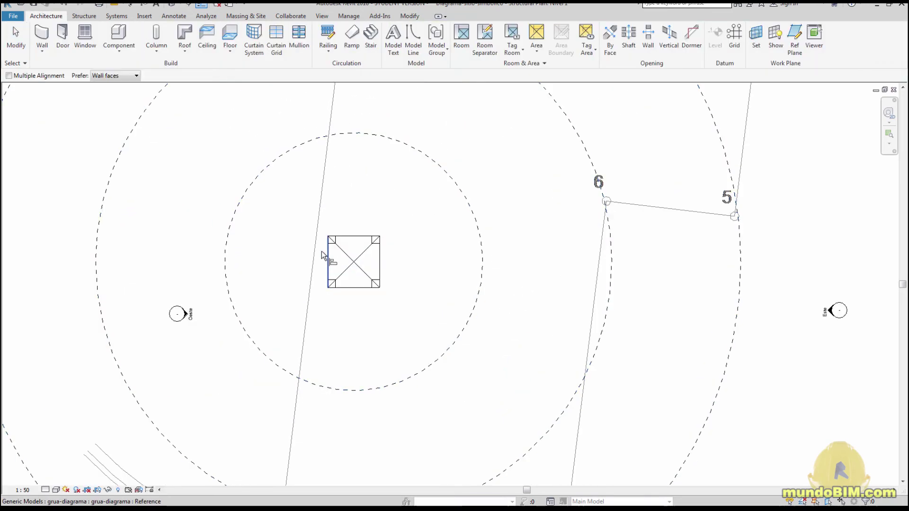
left_click(328, 260)
key("Escape")
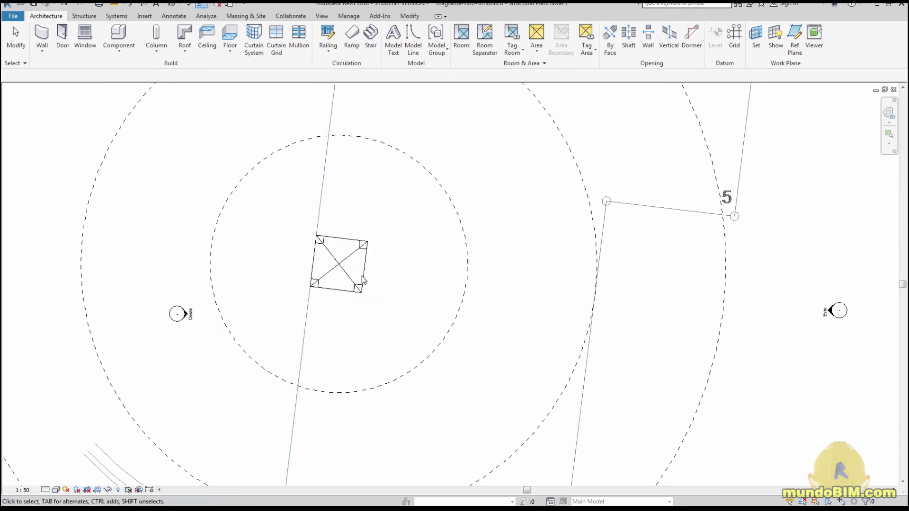
Move the aligned crane slightly away from the boundary line towards the inside of the plot.
left_click(365, 274)
left_click_drag(366, 265, 377, 267)
left_click(185, 225)
scroll(186, 225, "down", 5)
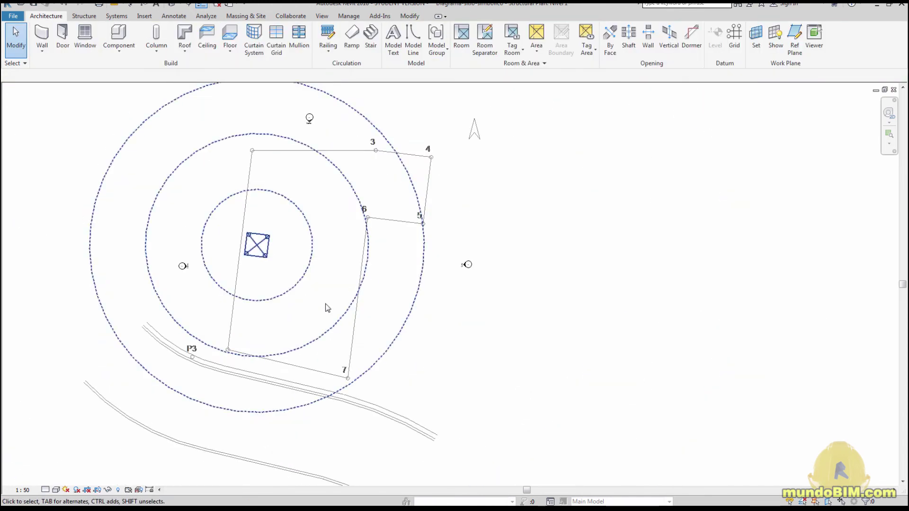
Place one instance of the bodega-diagrama component inside the plot near the boundary between points 1 and 7.
middle_click_drag(348, 320, 394, 331)
scroll(344, 340, "up", 1)
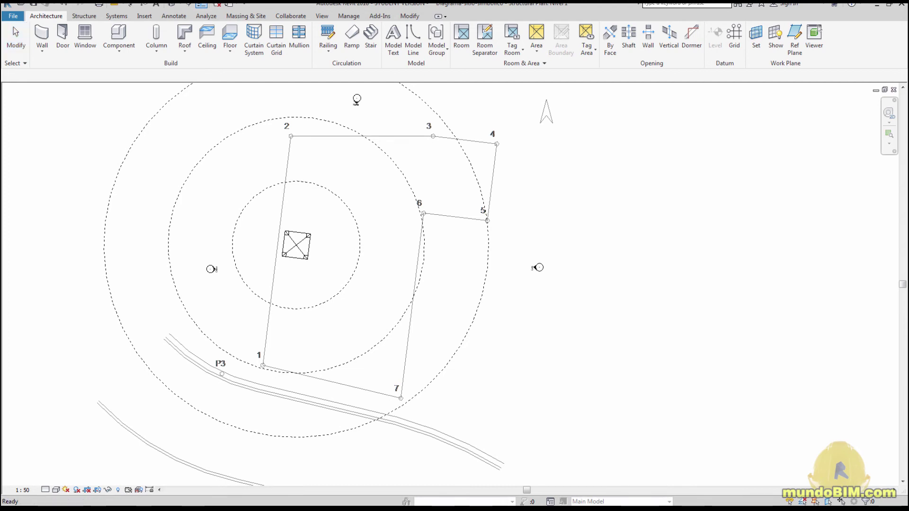
key("c")
key("m")
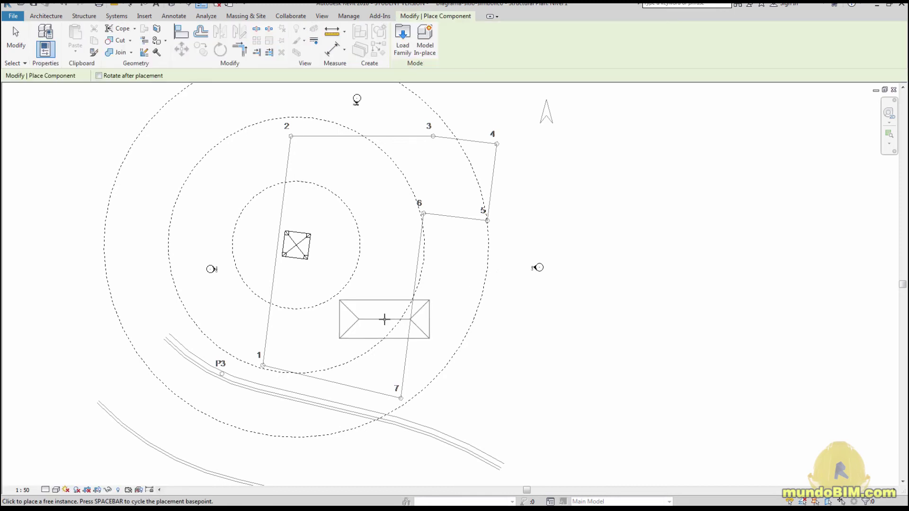
left_click(331, 346)
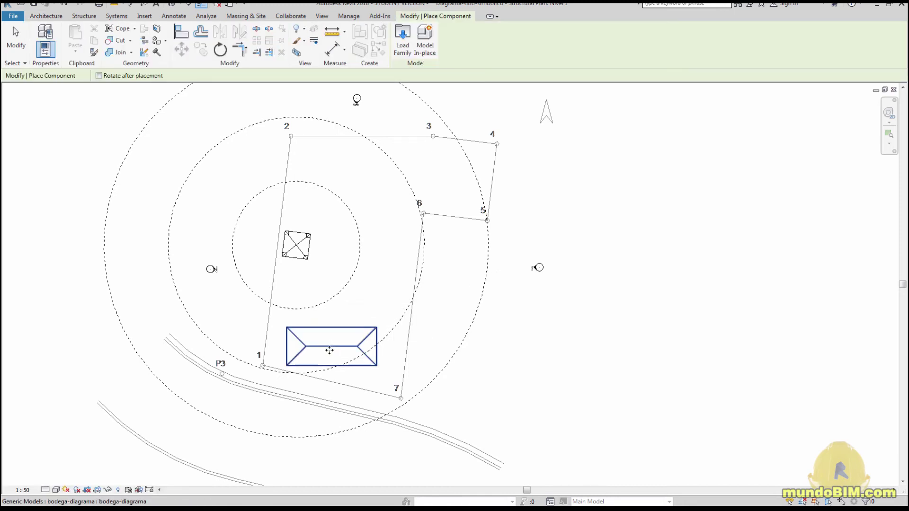
key("Escape")
key("Escape")
Align the long lower edge of the bodega-diagrama component with the plot boundary between points 1 and 7.
scroll(308, 365, "up", 1)
scroll(308, 365, "up", 3)
middle_click_drag(349, 355, 374, 316)
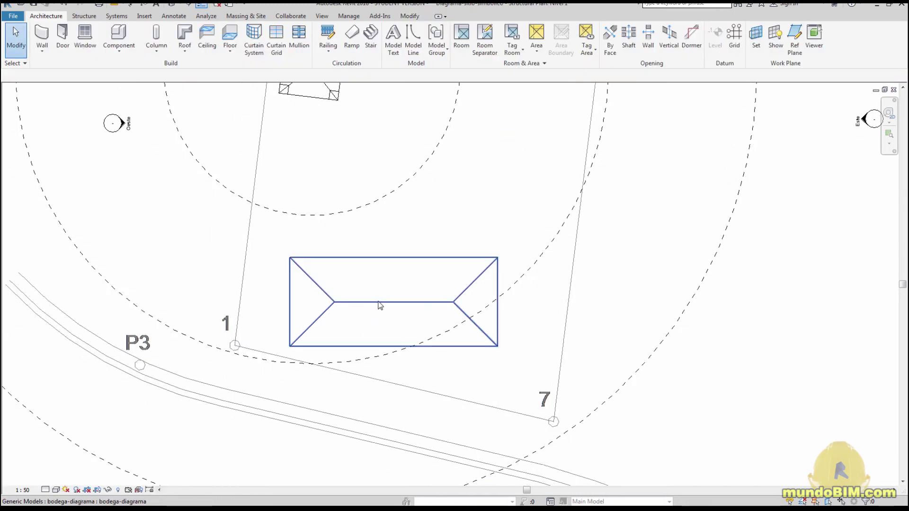
left_click(381, 303)
key("r")
key("o")
key("a")
key("l")
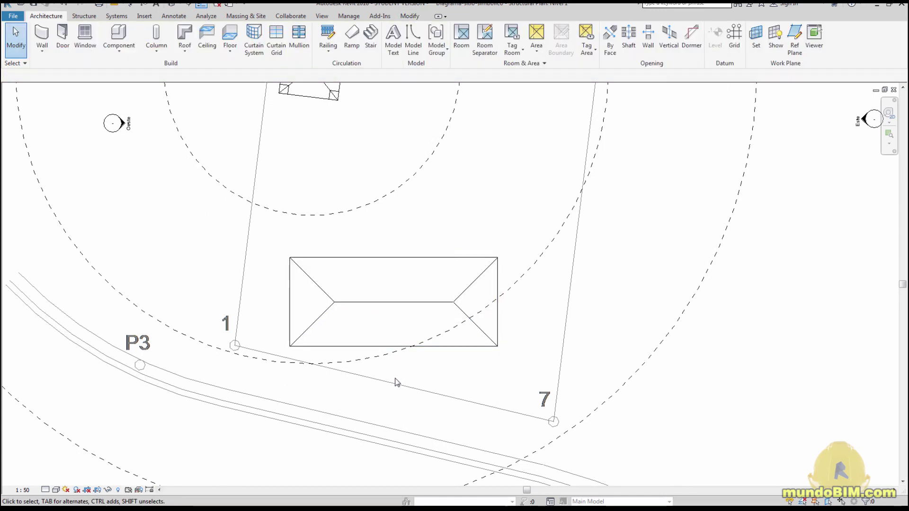
left_click(397, 387)
left_click(422, 347)
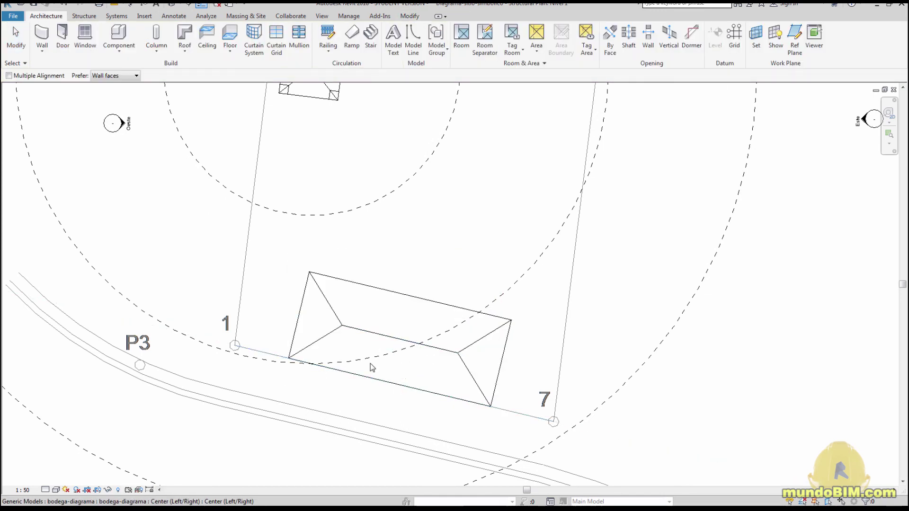
key("Escape")
key("Escape")
Move the aligned warehouse along the boundary into the plot corner at point 1, slightly inside the boundary line.
scroll(299, 354, "down", 2)
scroll(299, 354, "up", 2)
left_click(450, 344)
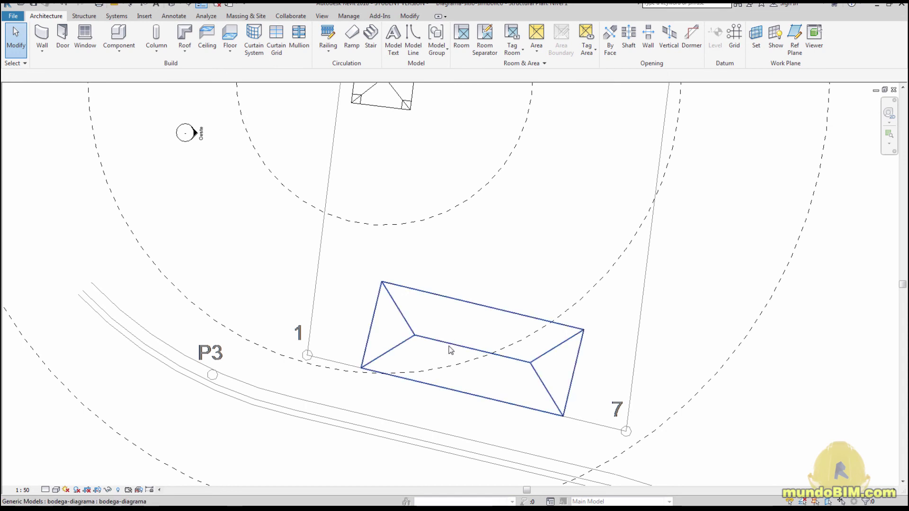
left_click_drag(449, 344, 403, 327)
key("Escape")
Examine the arrangement of the site facilities and reach circles in the plan relative to the plot boundary, point P3 and the street.
scroll(420, 336, "down", 2)
middle_click_drag(490, 220, 431, 291)
scroll(414, 284, "down", 2)
scroll(422, 286, "down", 1)
scroll(453, 259, "up", 2)
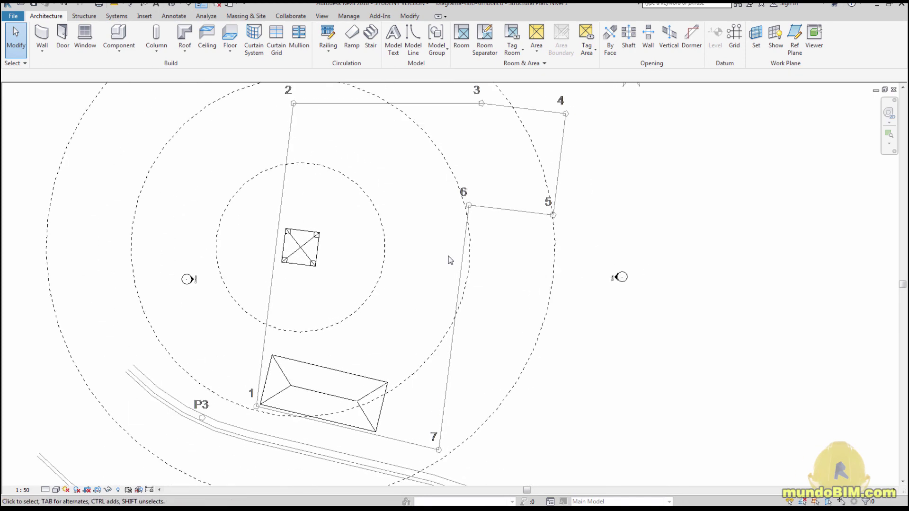
scroll(450, 259, "down", 1)
middle_click_drag(450, 260, 442, 276)
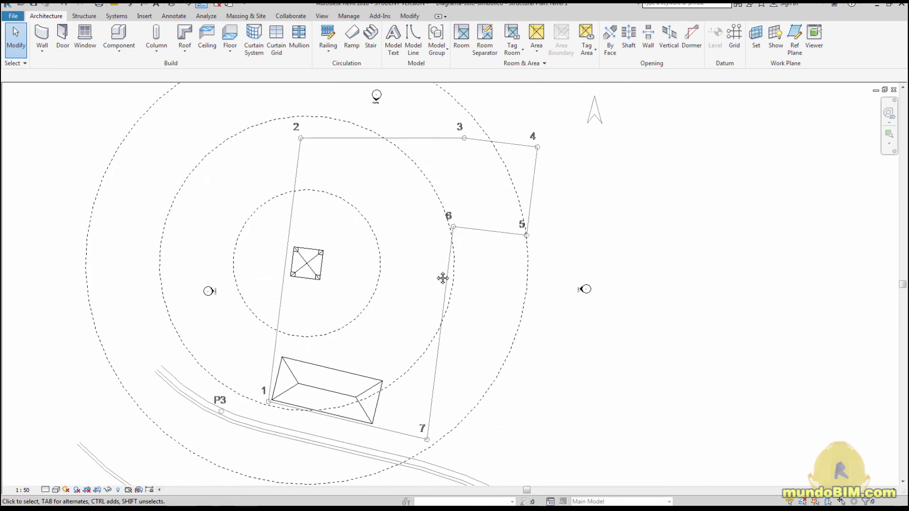
scroll(442, 275, "down", 1)
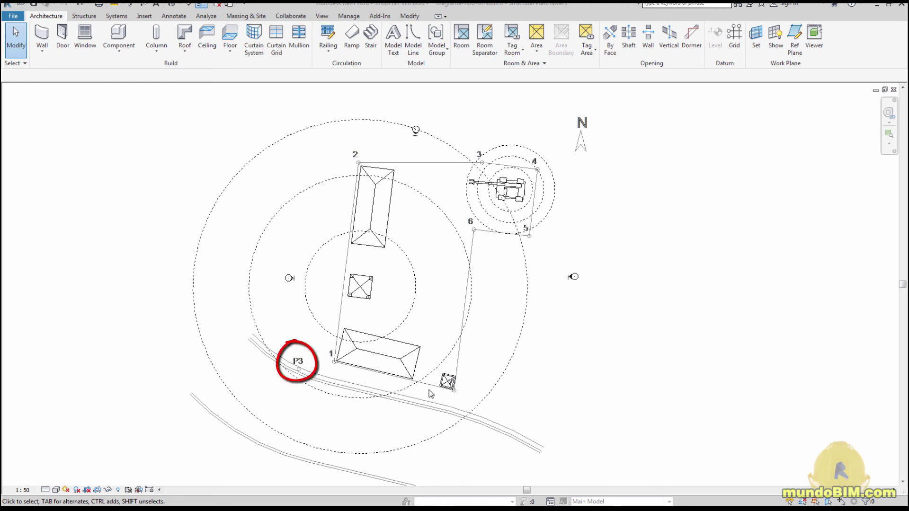
middle_click_drag(424, 373, 417, 358)
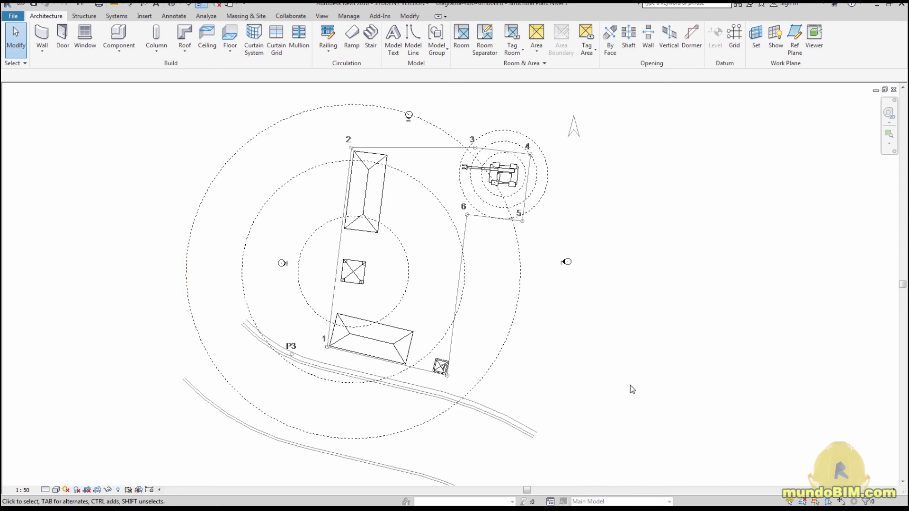
scroll(422, 386, "up", 1)
middle_click_drag(612, 338, 620, 334)
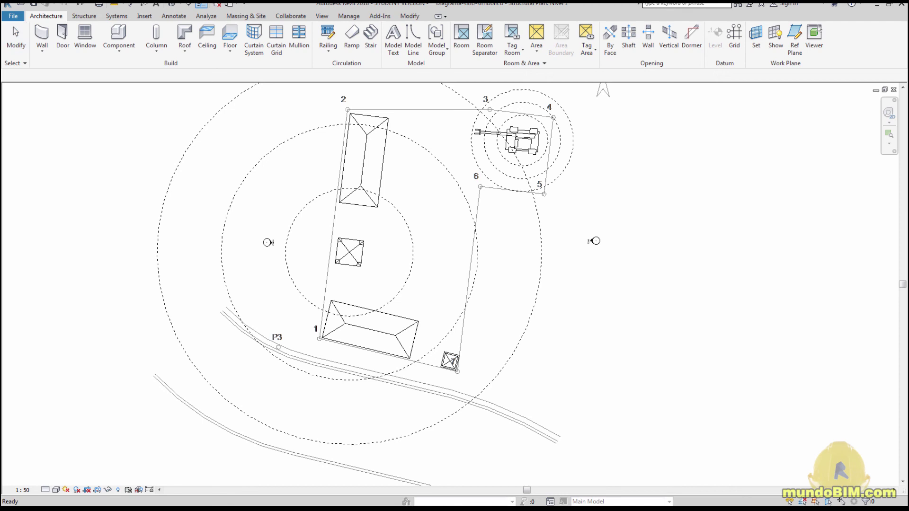
middle_click_drag(595, 242, 597, 273)
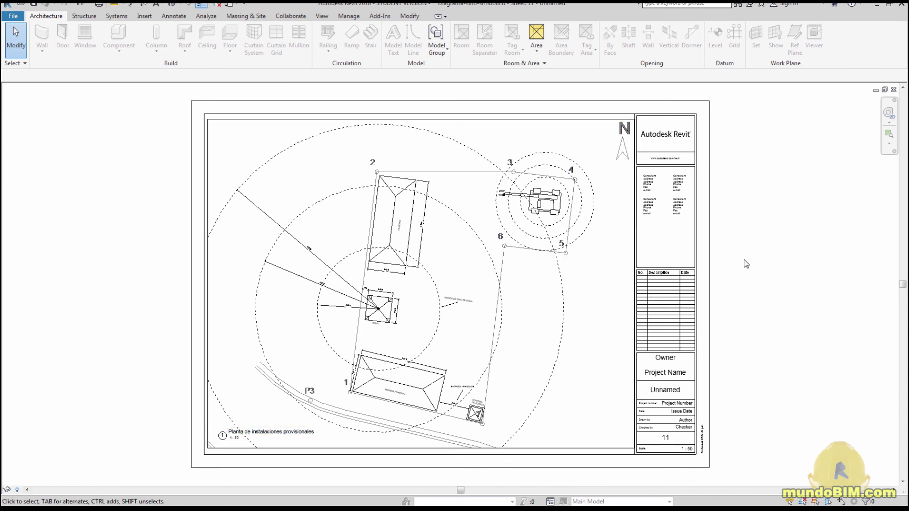
Inspect the crane's dimensions and labels on the sheet, and open the 3D view to examine the blocks representing the site facilities.
scroll(510, 347, "up", 4)
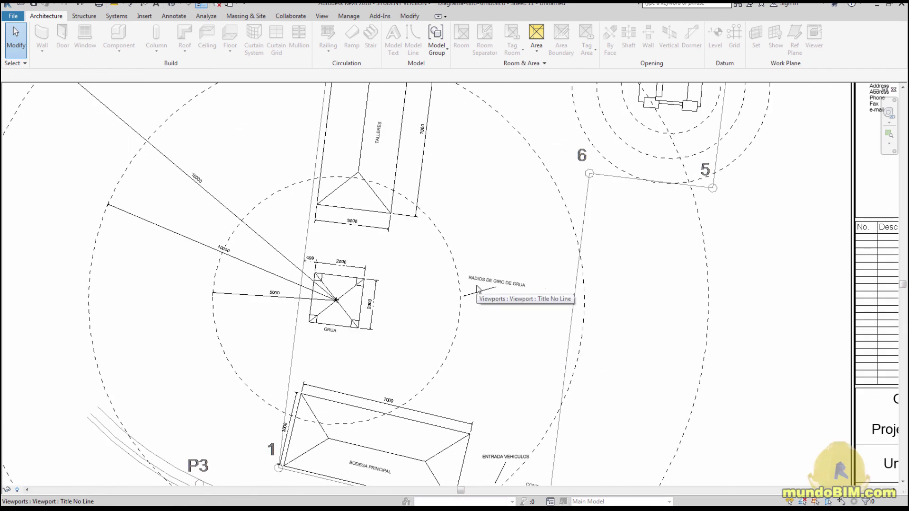
middle_click_drag(483, 300, 444, 325)
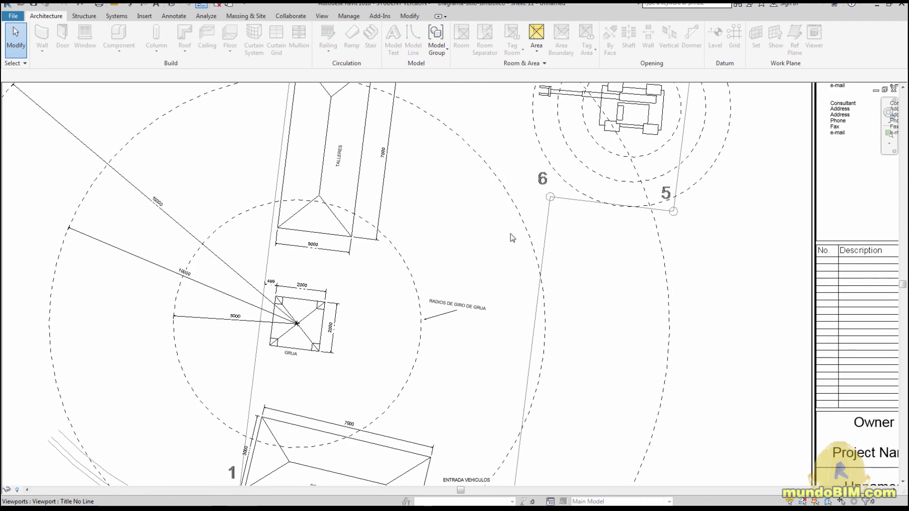
left_click(181, 7)
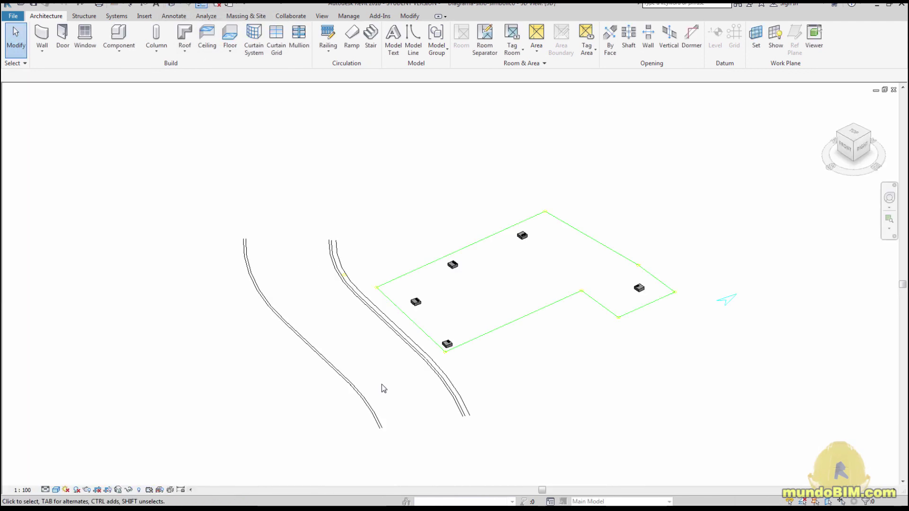
scroll(459, 298, "up", 3)
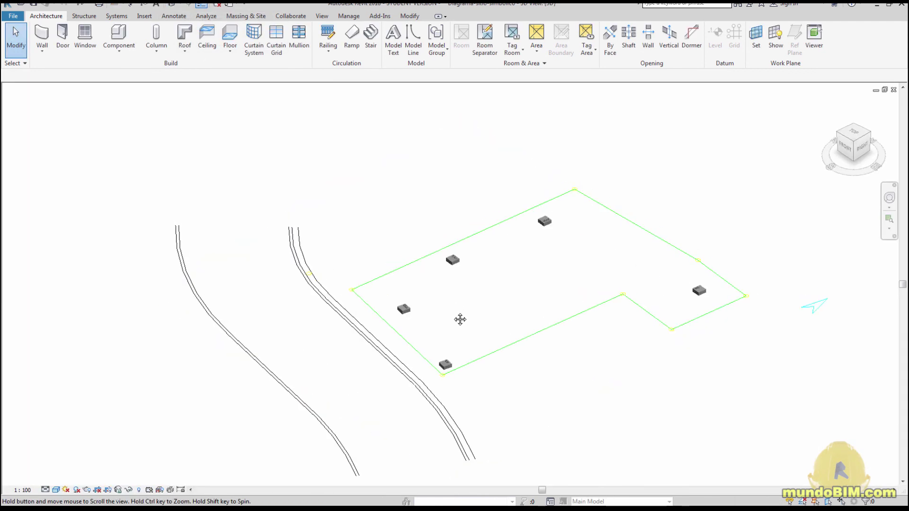
scroll(430, 302, "up", 3)
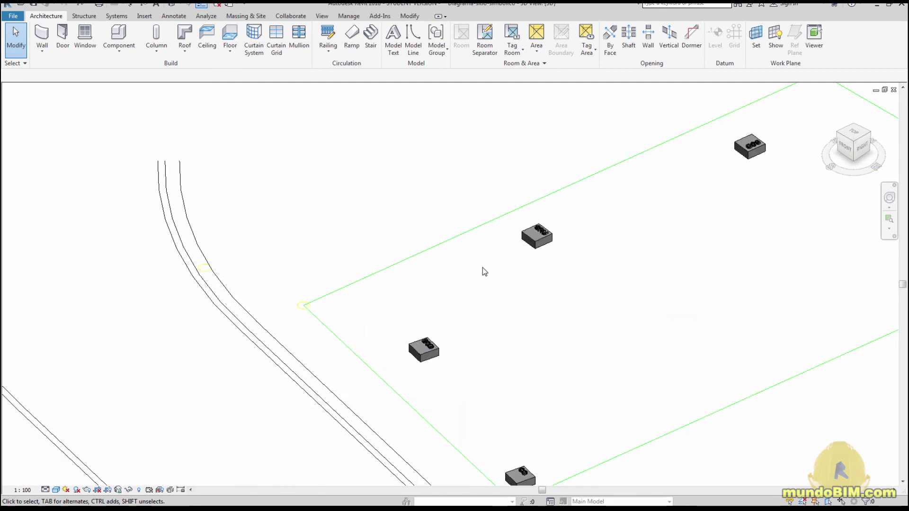
middle_click_drag(584, 268, 514, 270)
middle_click_drag(678, 300, 630, 298)
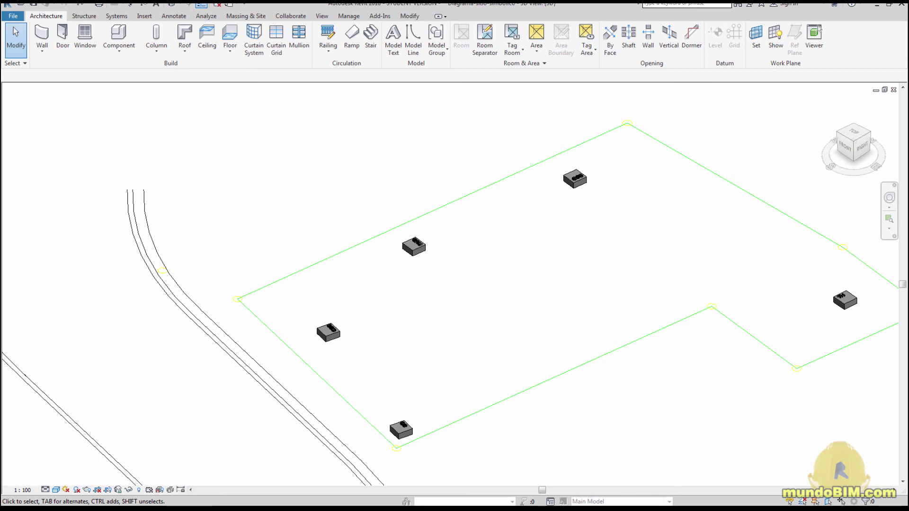
Return to sheet 11 and review the dimensions, labels and crane turning radii of the Planta de instalaciones provisionales view.
key("ctrl+Tab")
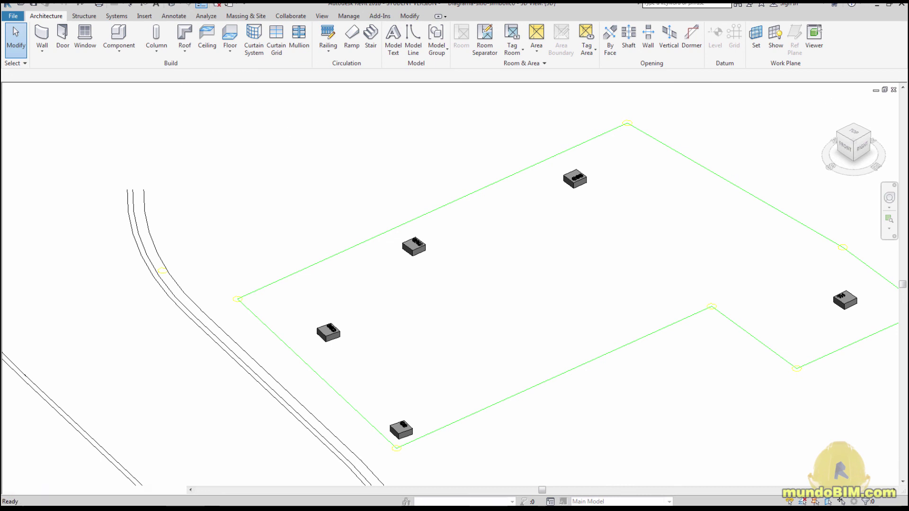
scroll(702, 337, "down", 4)
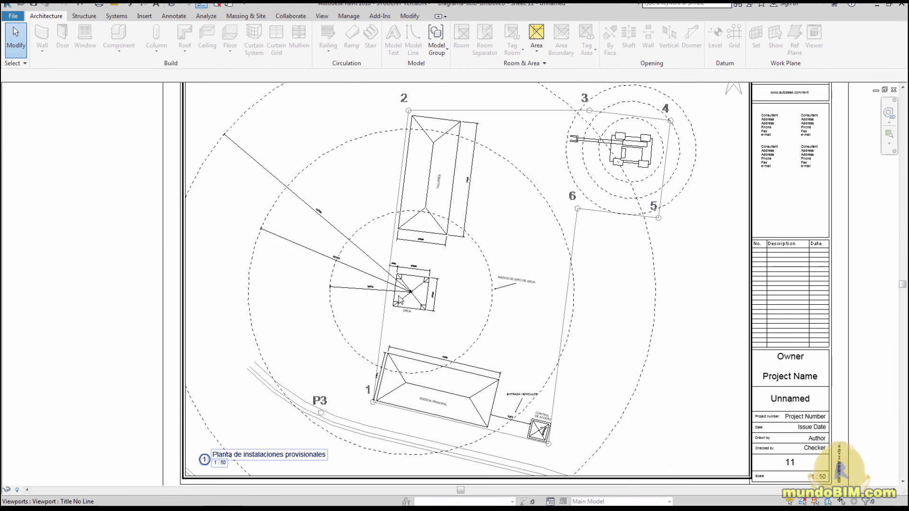
scroll(399, 297, "up", 2)
scroll(398, 297, "down", 1)
middle_click_drag(522, 374, 463, 342)
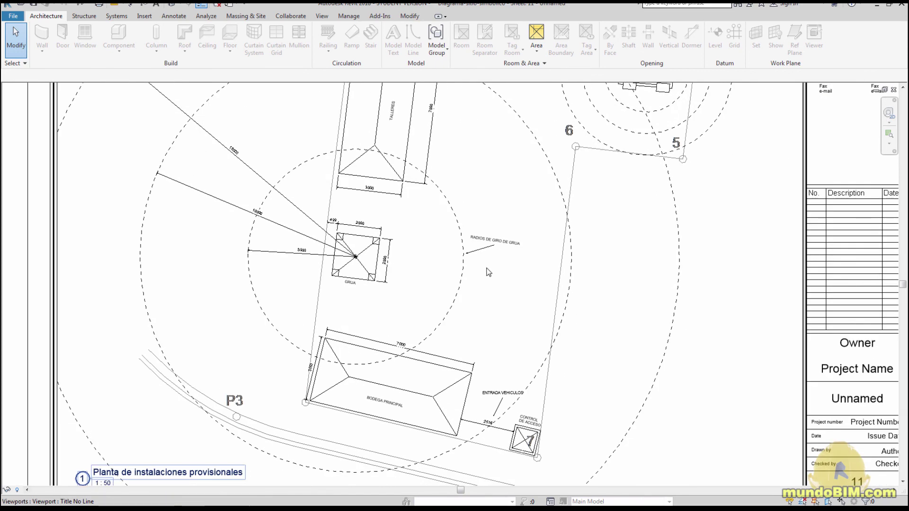
scroll(488, 272, "down", 3)
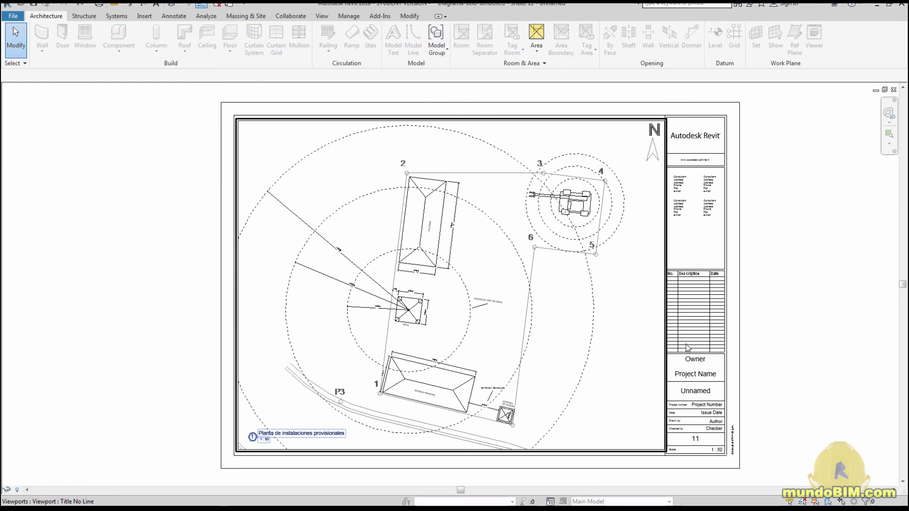
scroll(472, 418, "up", 1)
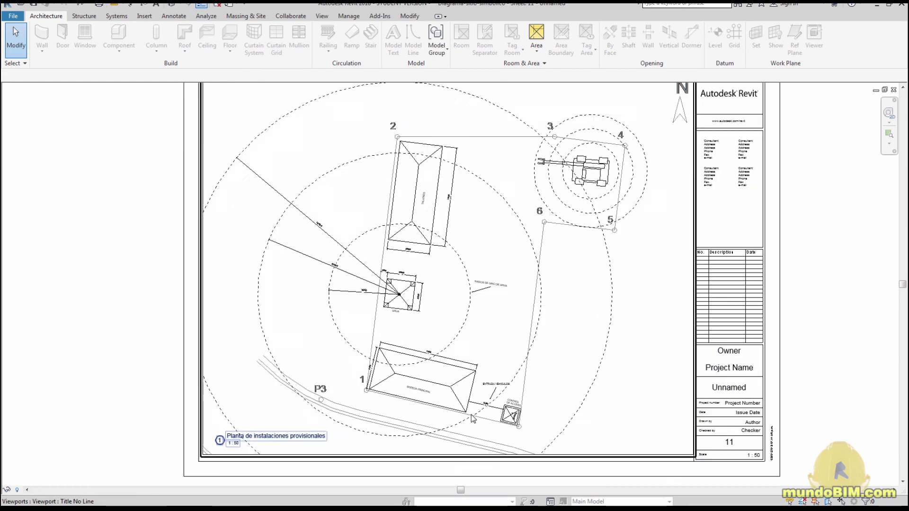
scroll(523, 402, "up", 1)
scroll(517, 392, "down", 1)
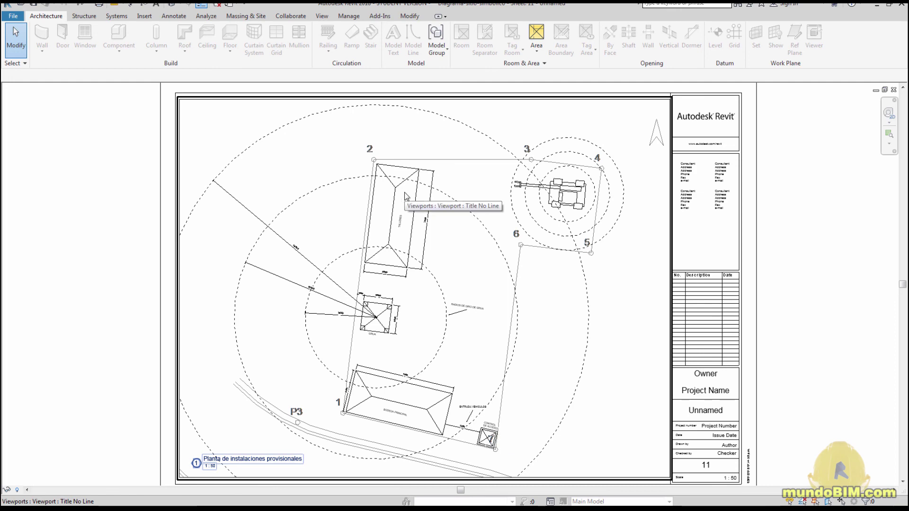
scroll(615, 351, "down", 2)
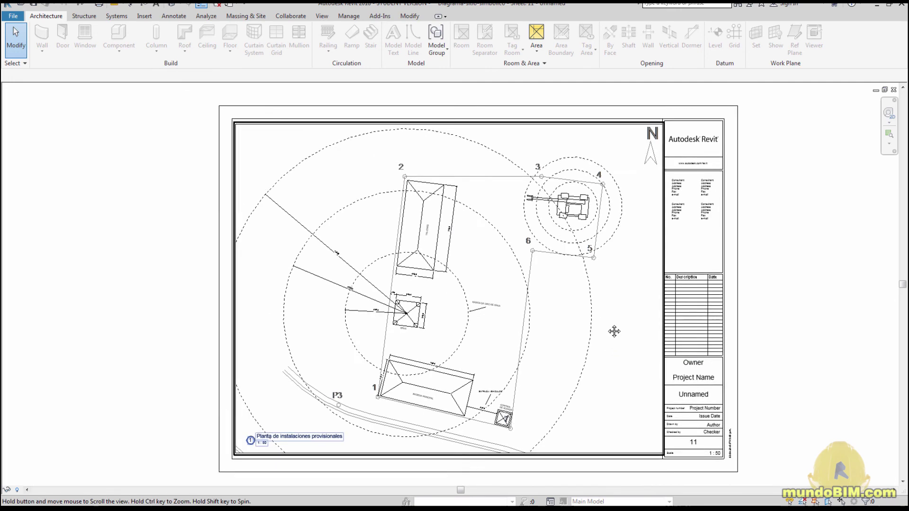